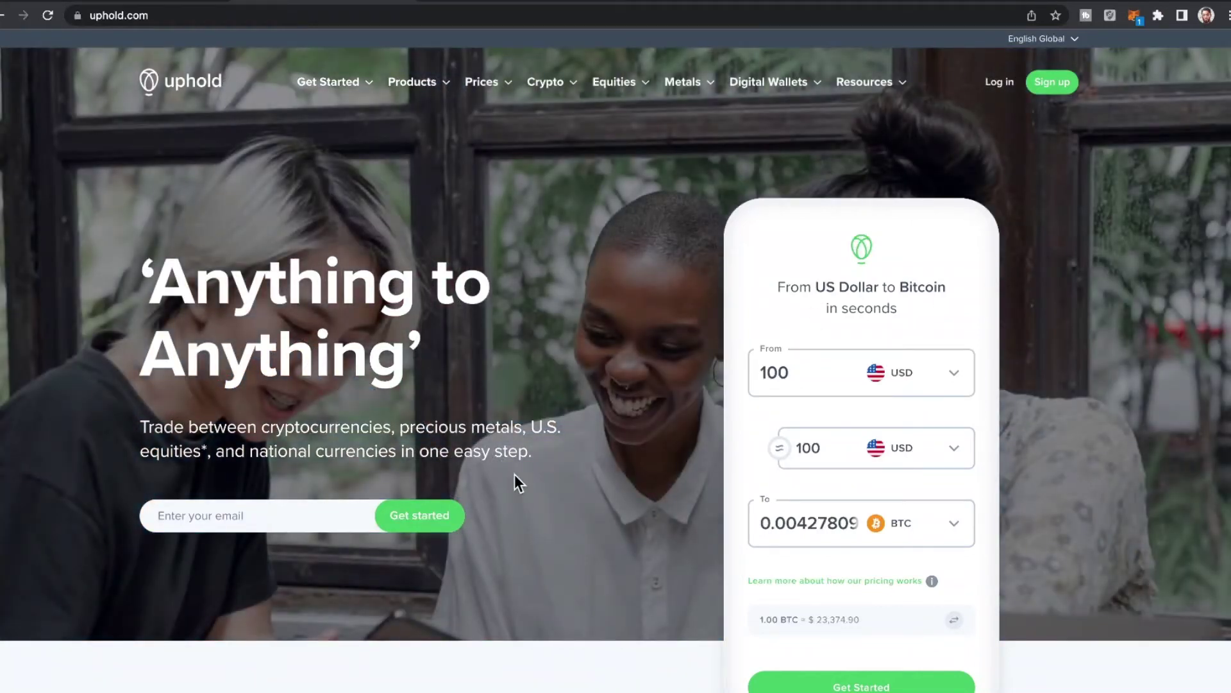
Step: Open Uphold's sign-up form and choose the Business account type after comparing it with Individual
scroll(514, 482, "down", 20)
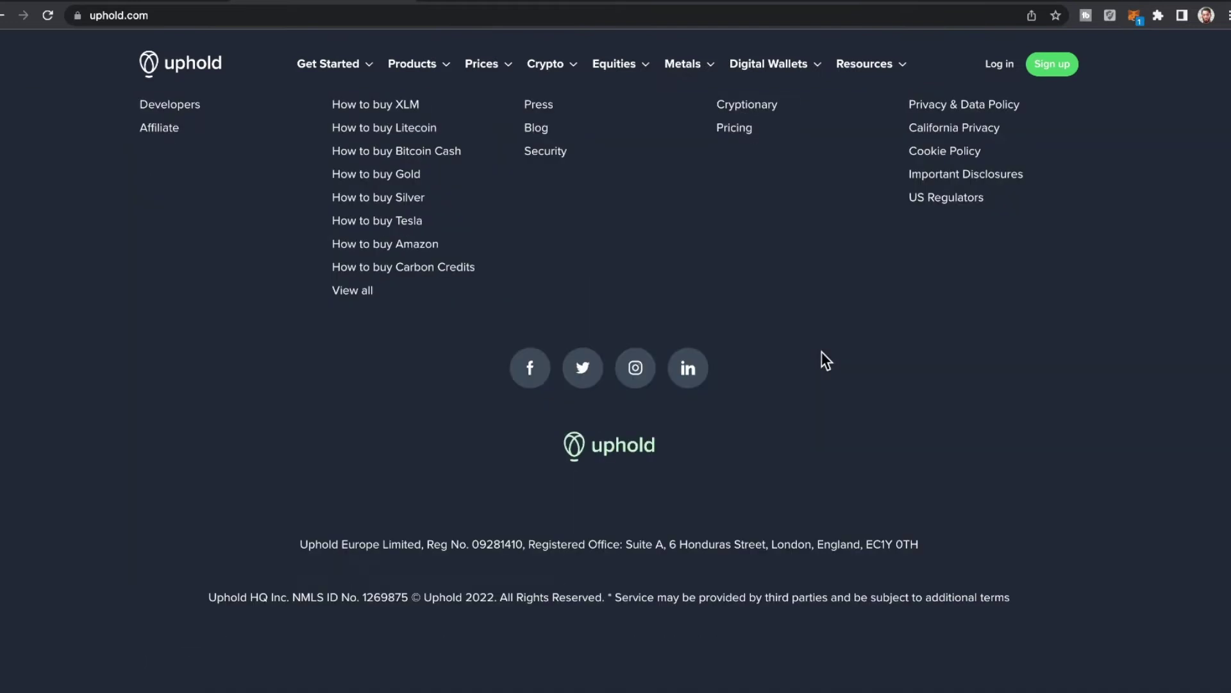
scroll(821, 360, "up", 20)
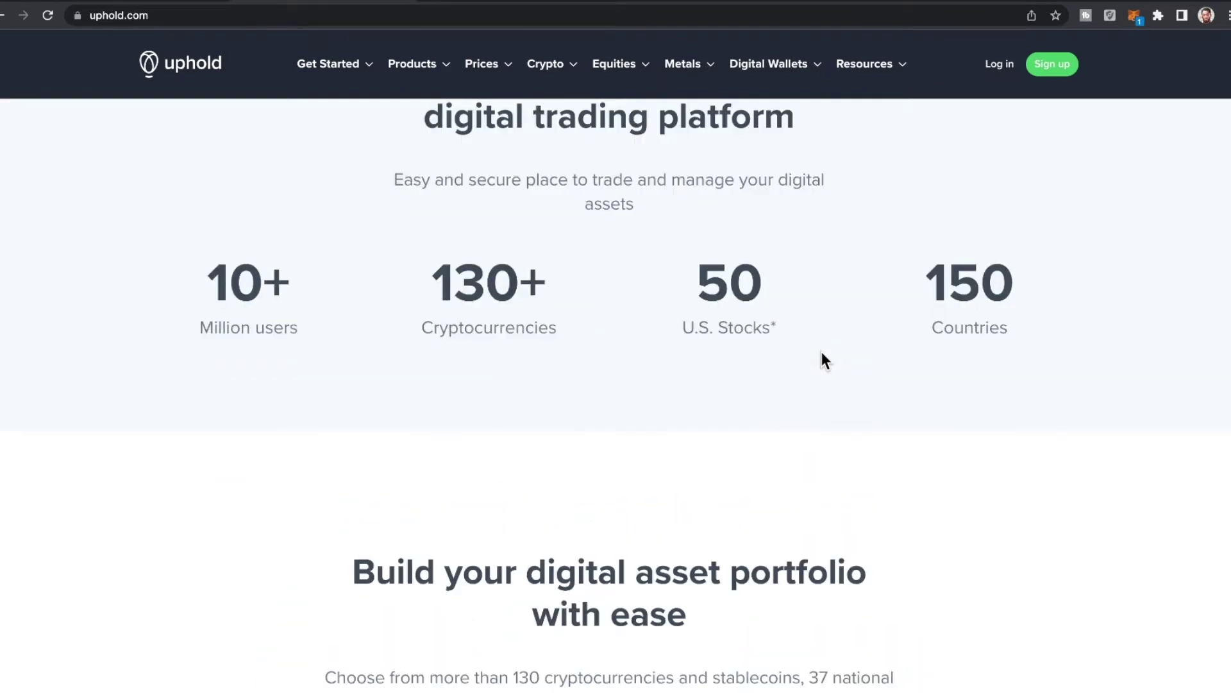
scroll(822, 351, "up", 10)
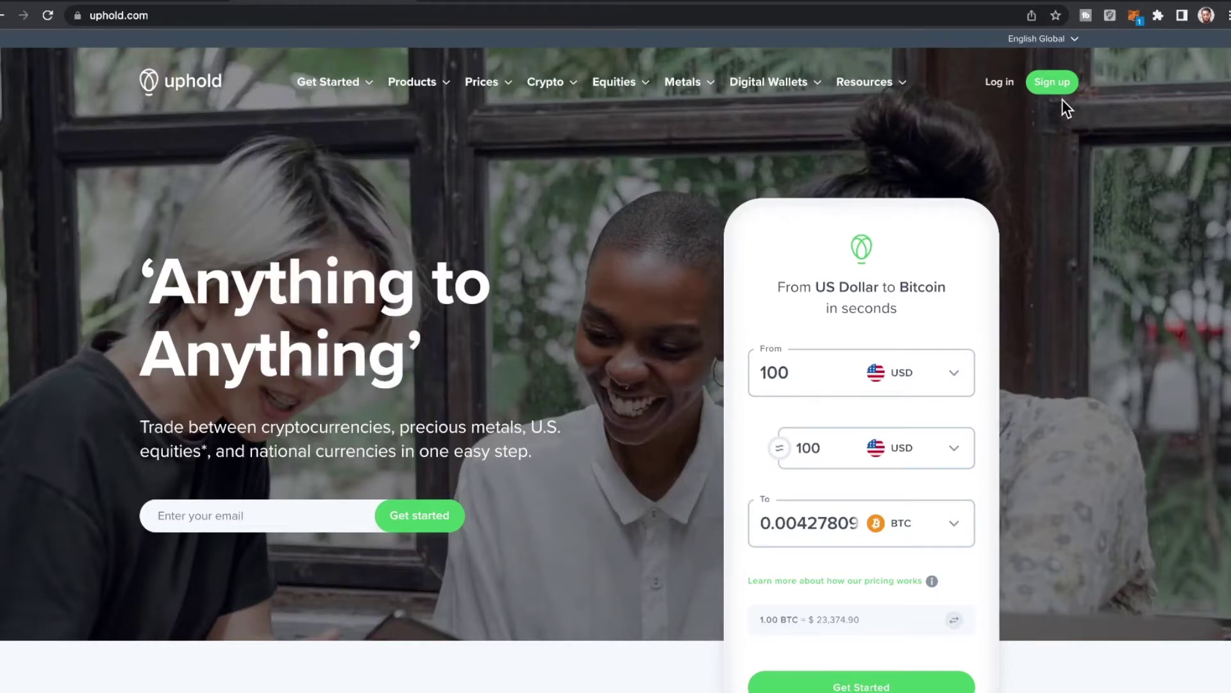
left_click(1054, 83)
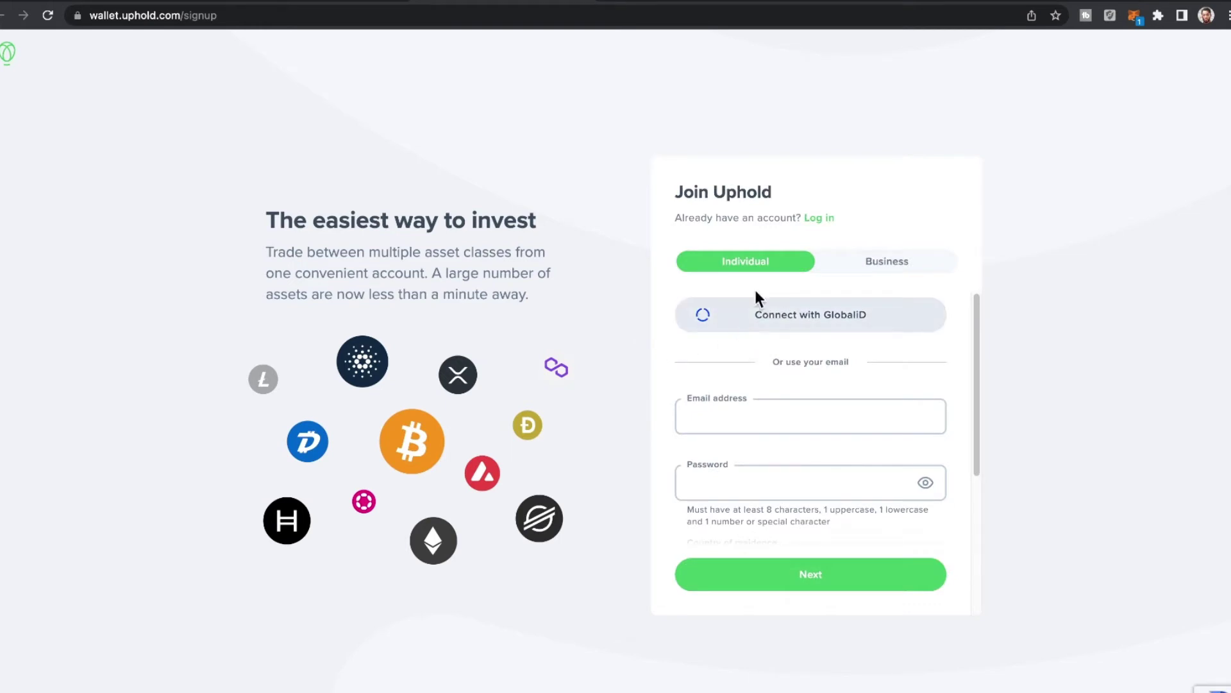
left_click(892, 266)
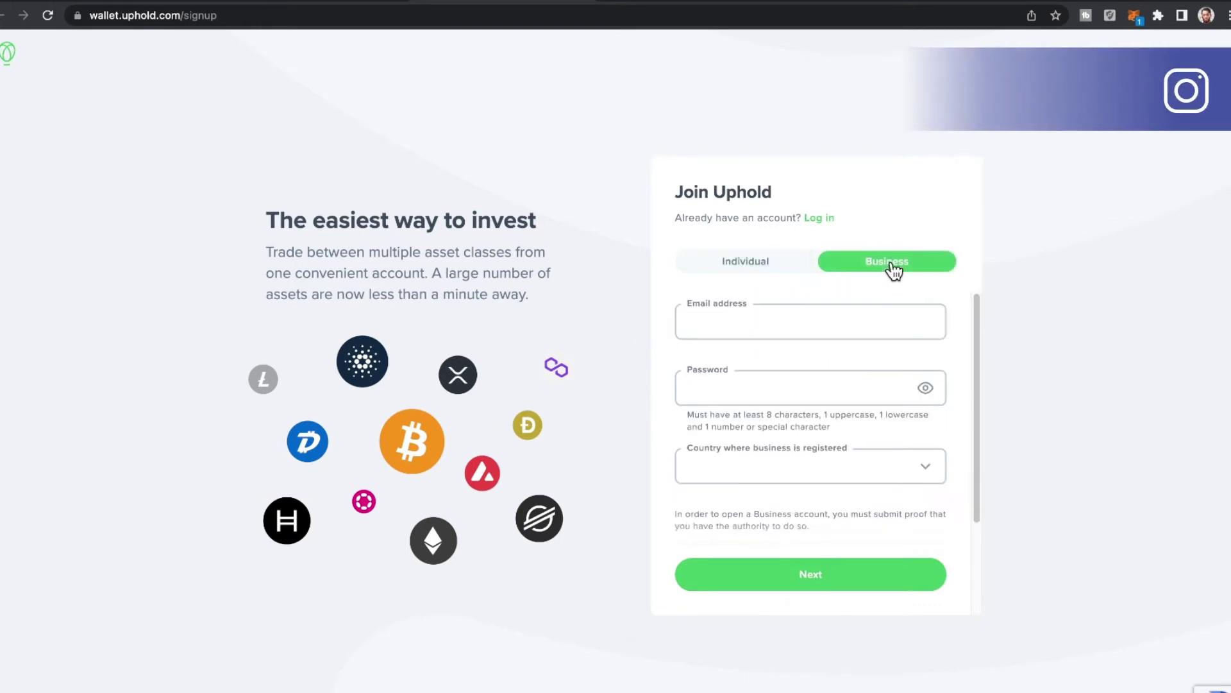
left_click(759, 265)
left_click(861, 266)
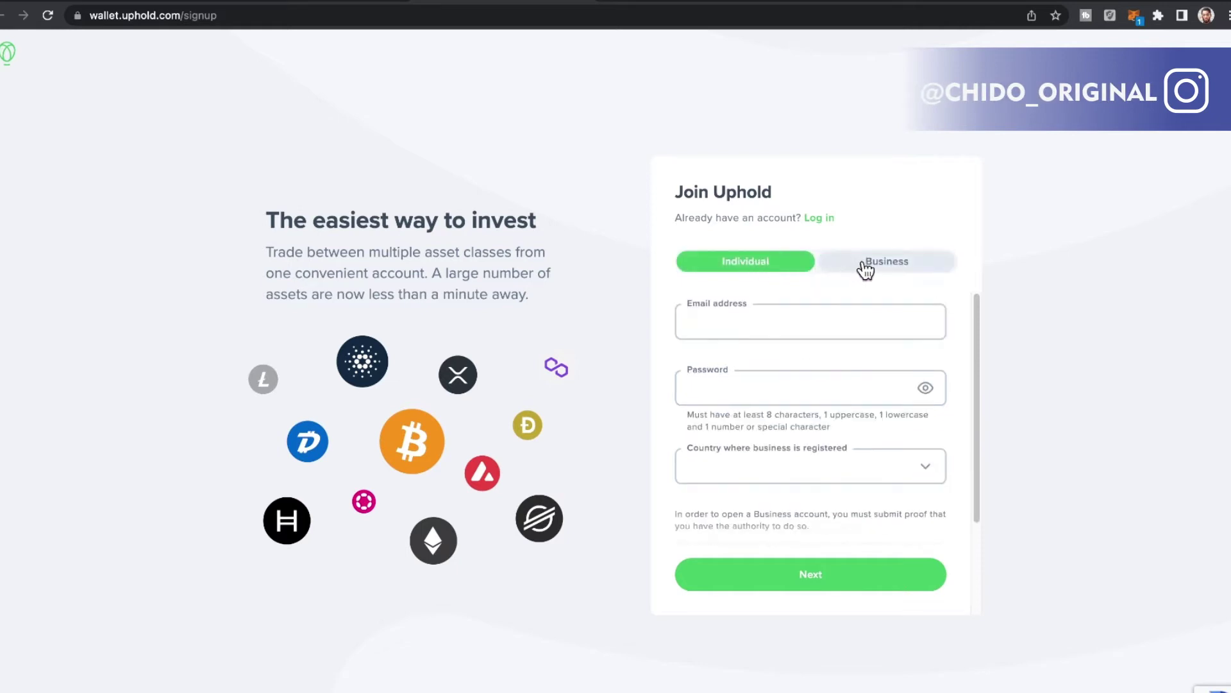
left_click(782, 269)
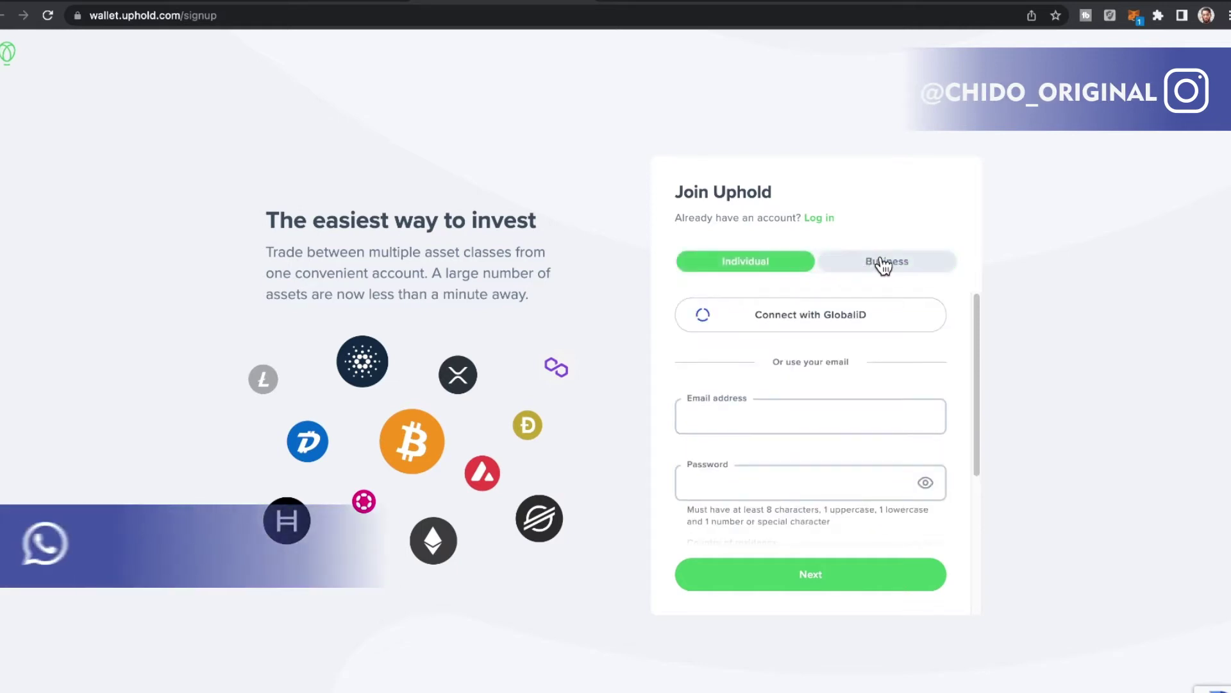
left_click(885, 263)
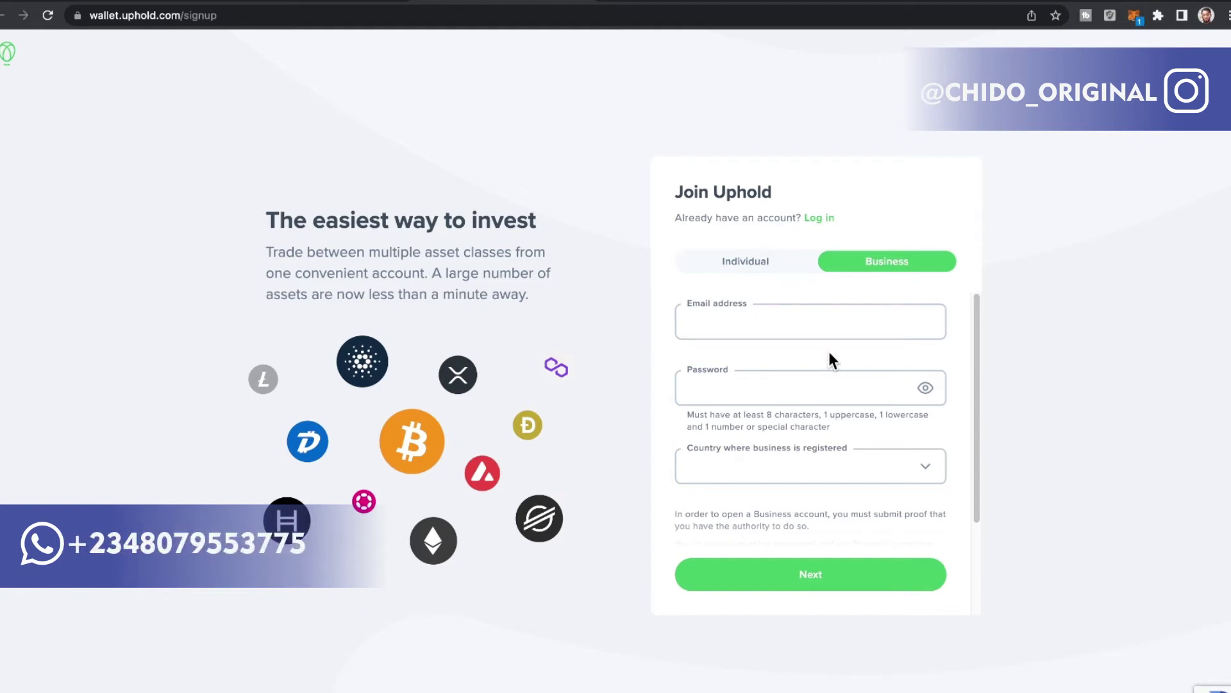
Step: Enter the account email address and a password
left_click(721, 324)
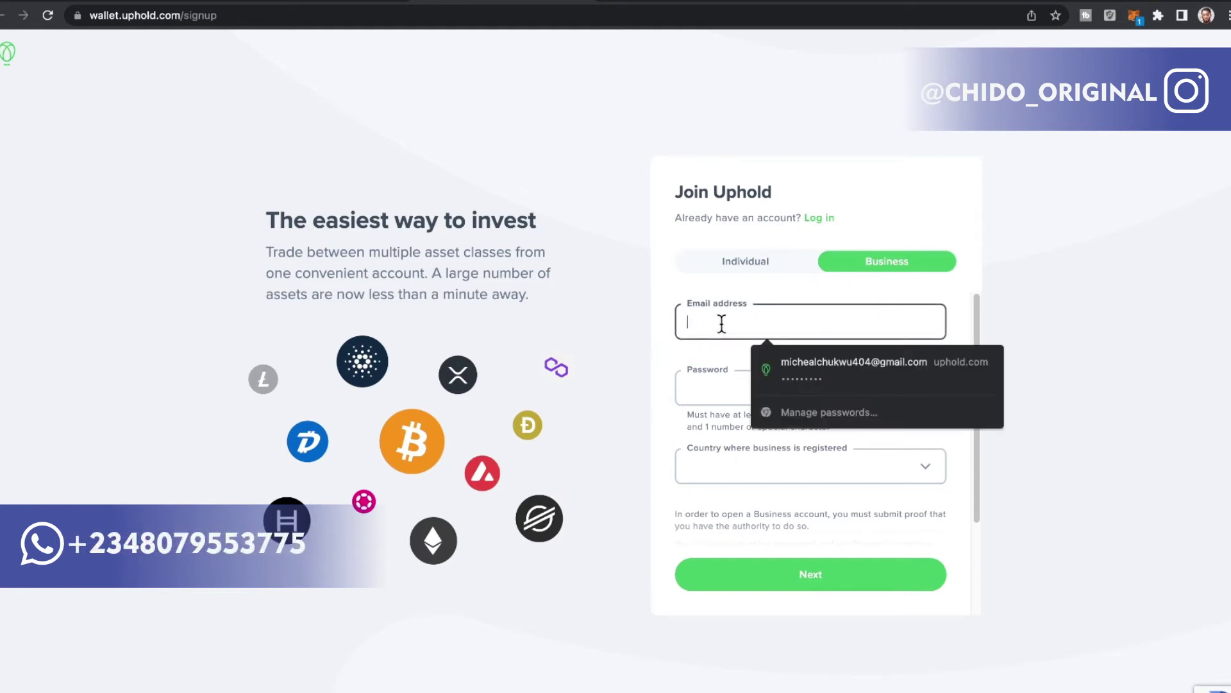
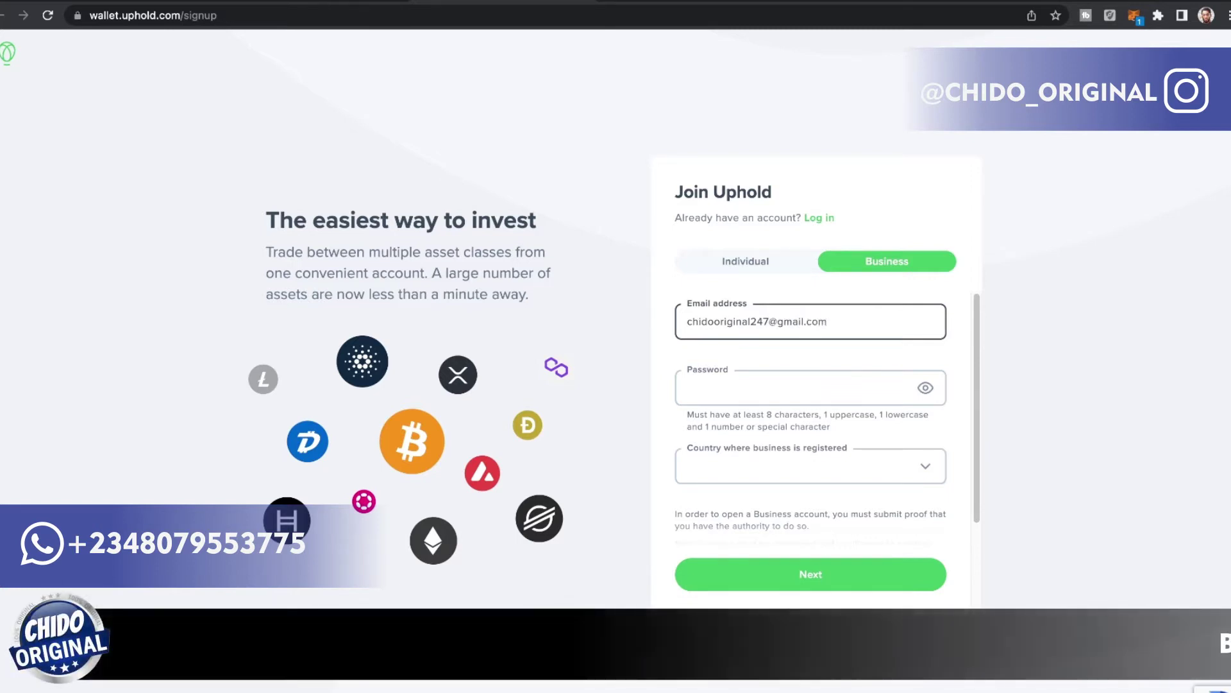
left_click(714, 388)
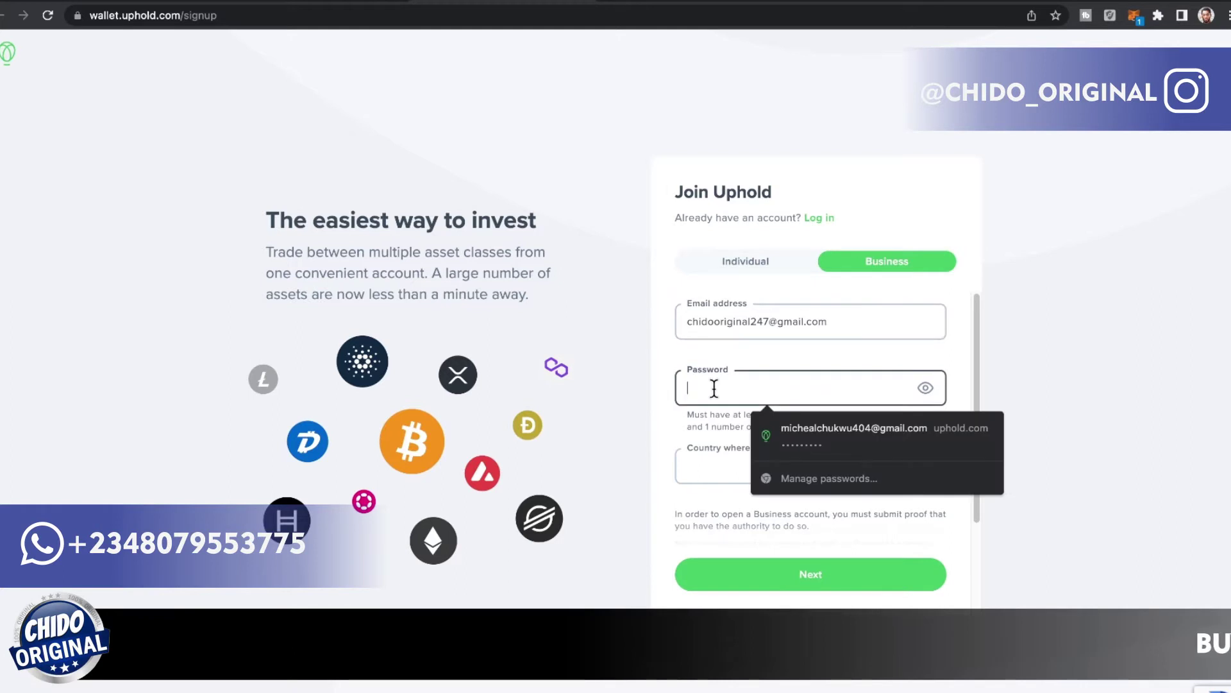
type("••")
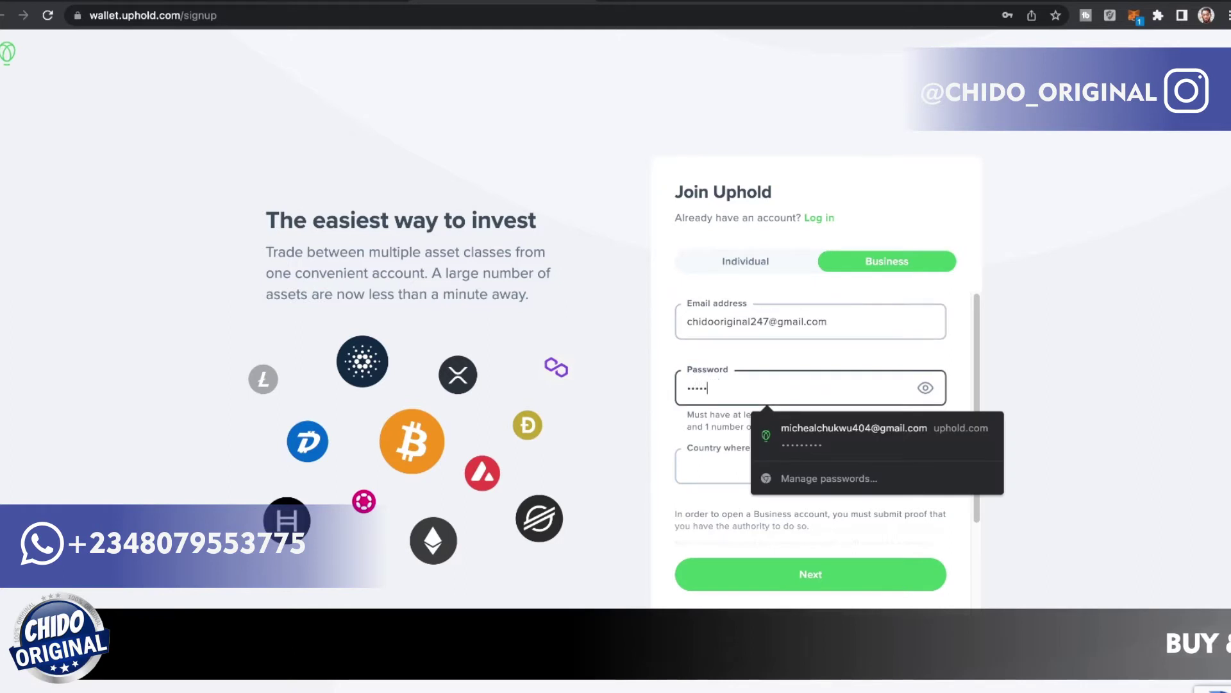
type("••••••")
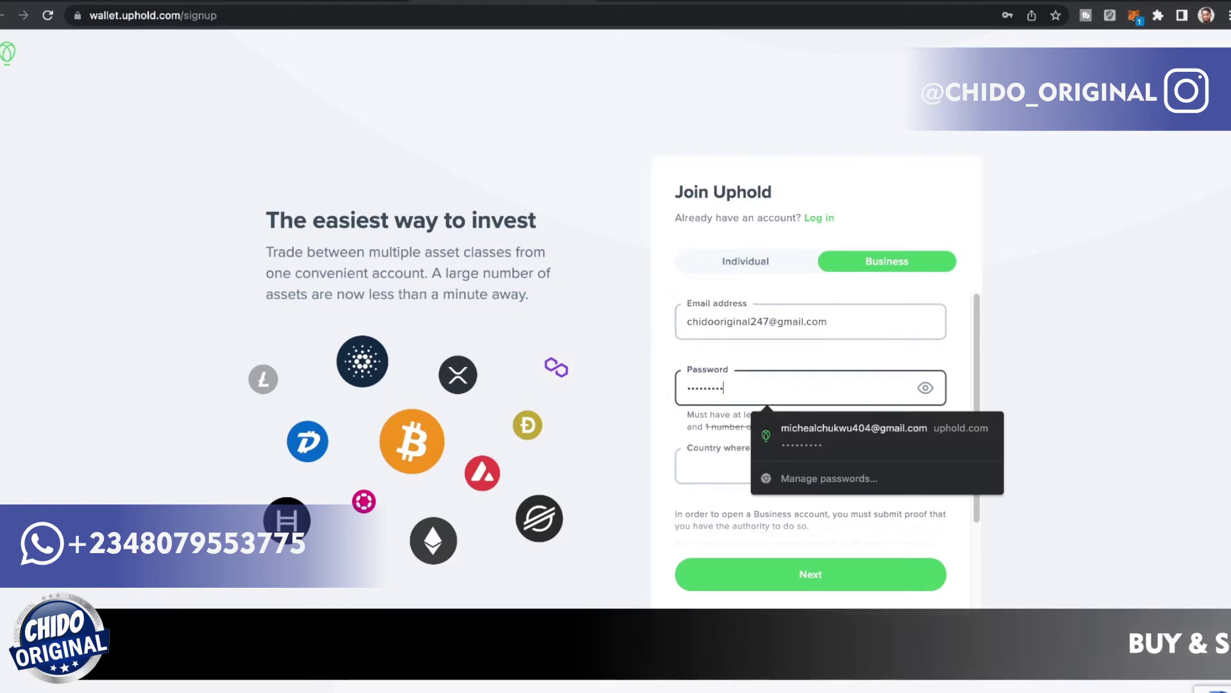
Step: Set Nigeria as the business's country of registration, found by searching 'NIG'
left_click(663, 421)
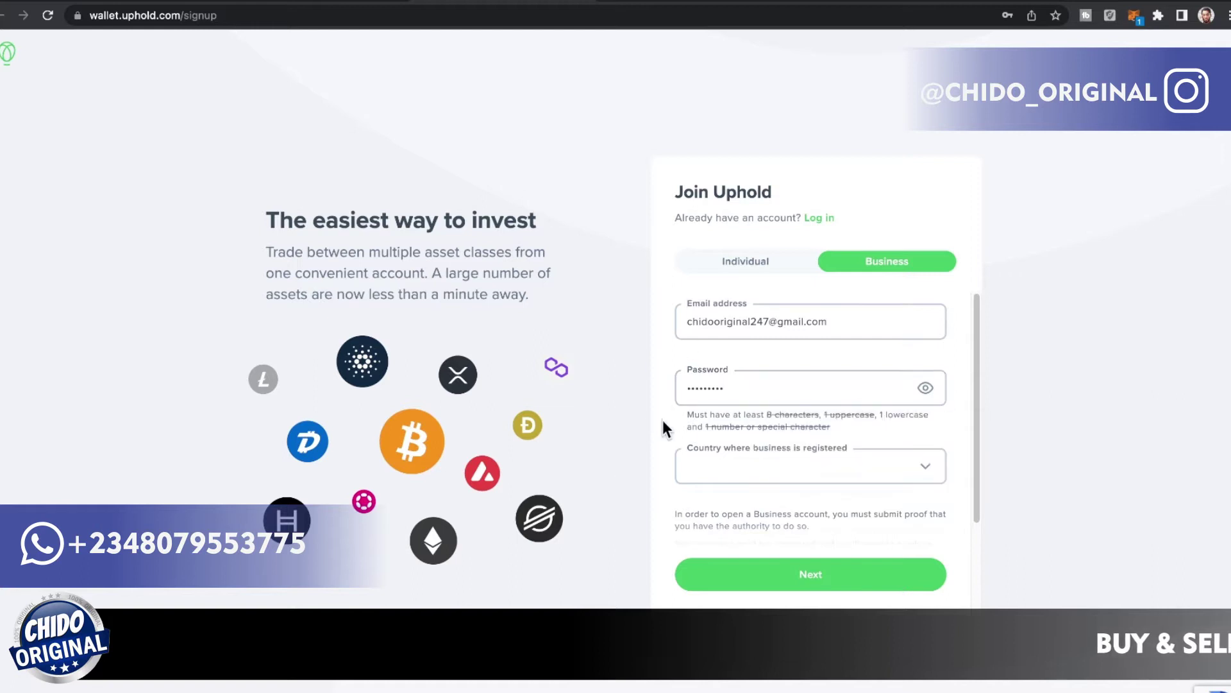
left_click(768, 475)
scroll(763, 473, "down", 20)
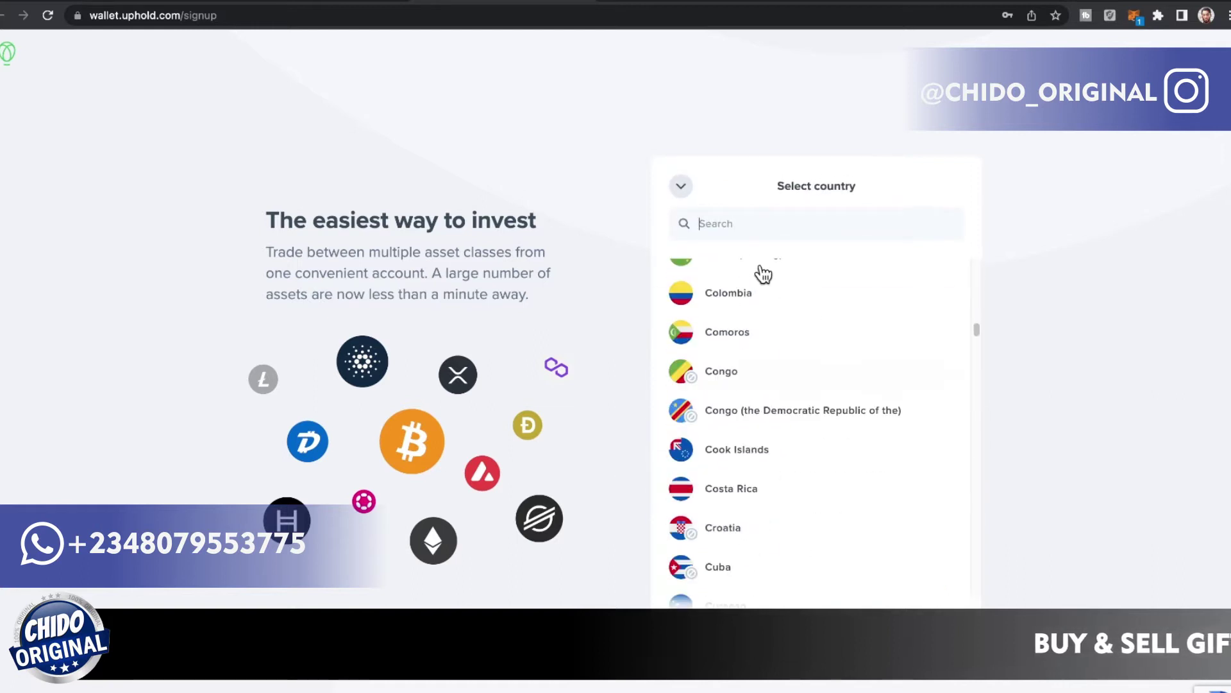
left_click(737, 224)
type("NIG")
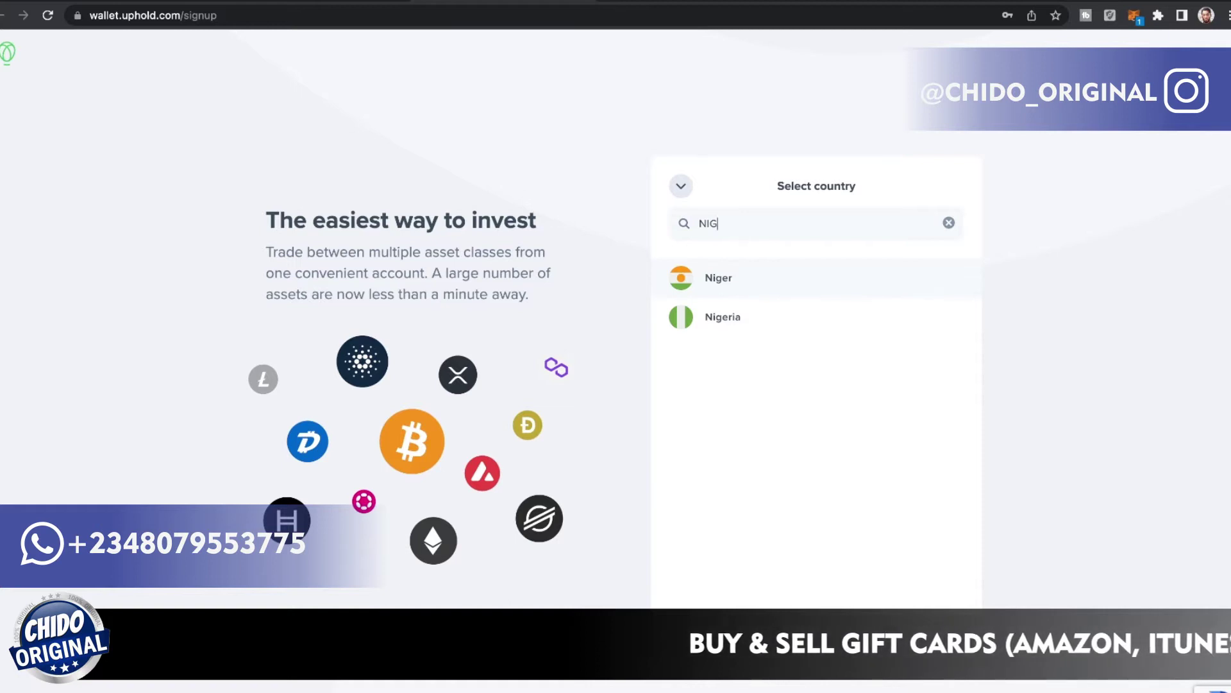
left_click(748, 326)
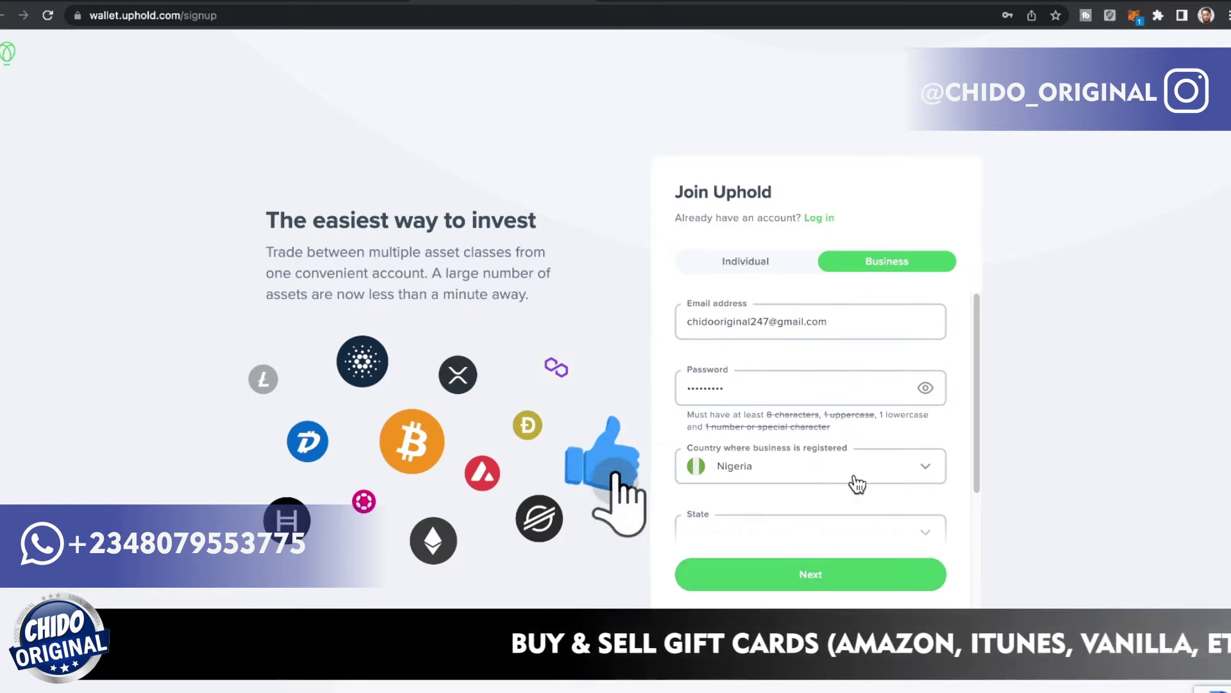
Step: Search the Nigerian state list for 'LAGOS'
scroll(979, 479, "down", 3)
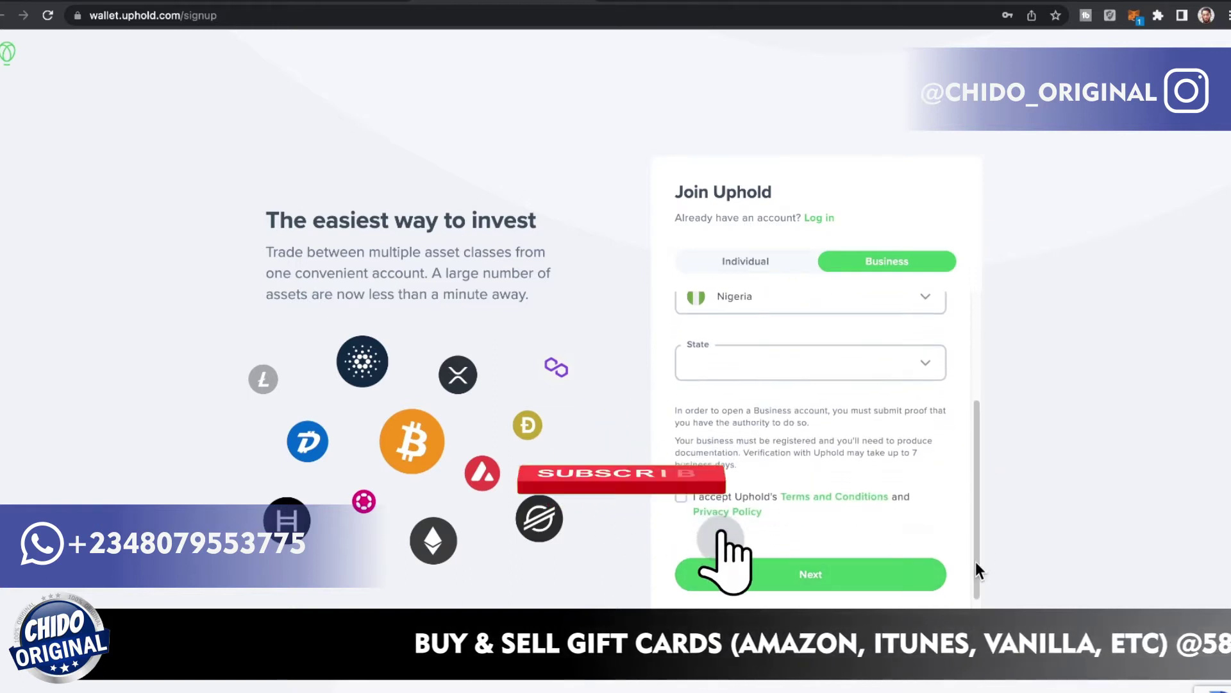
left_click(788, 379)
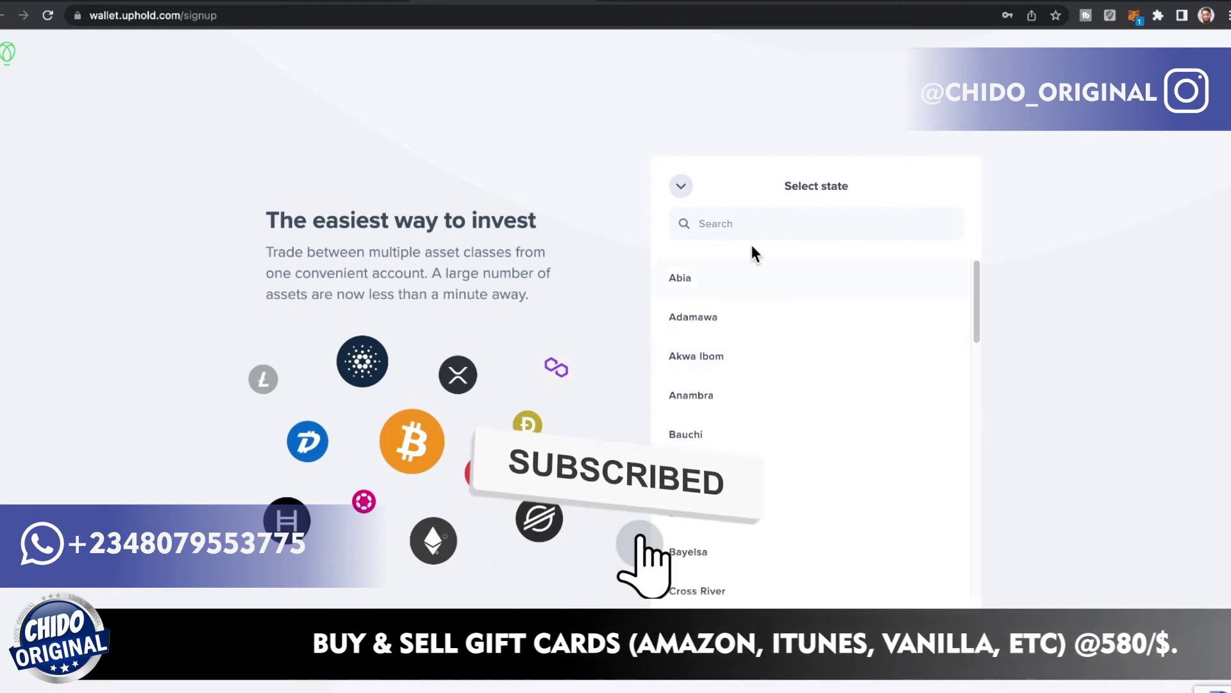
type("LAGO")
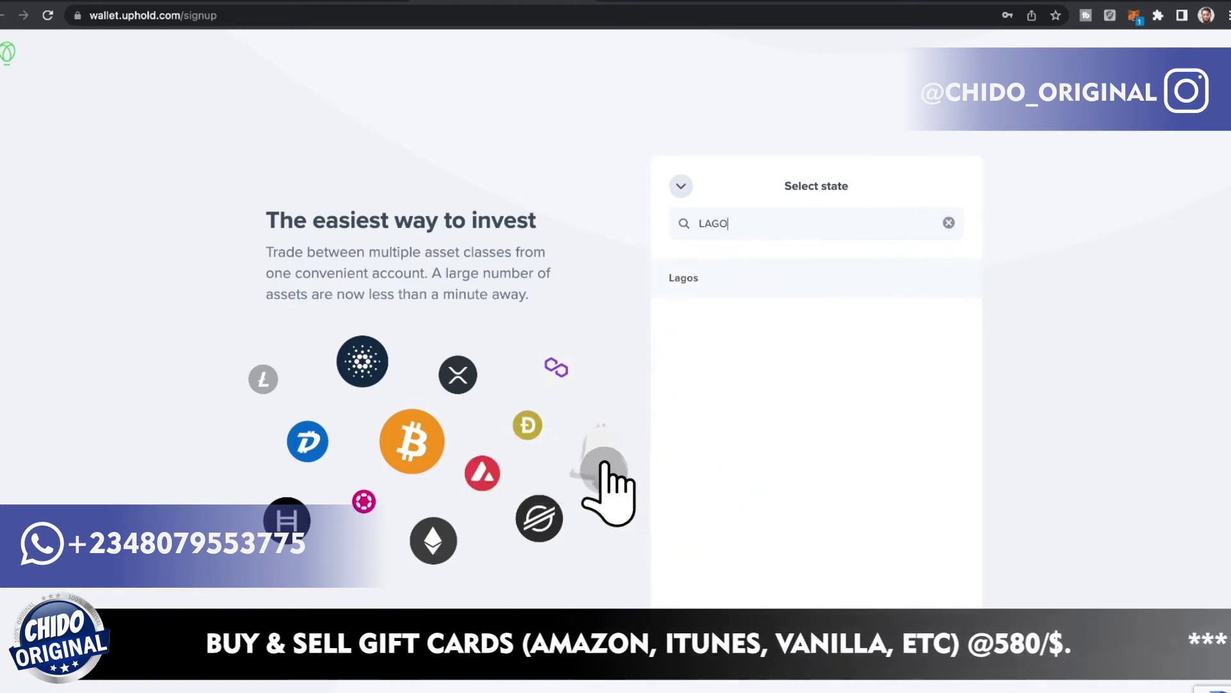
type("S")
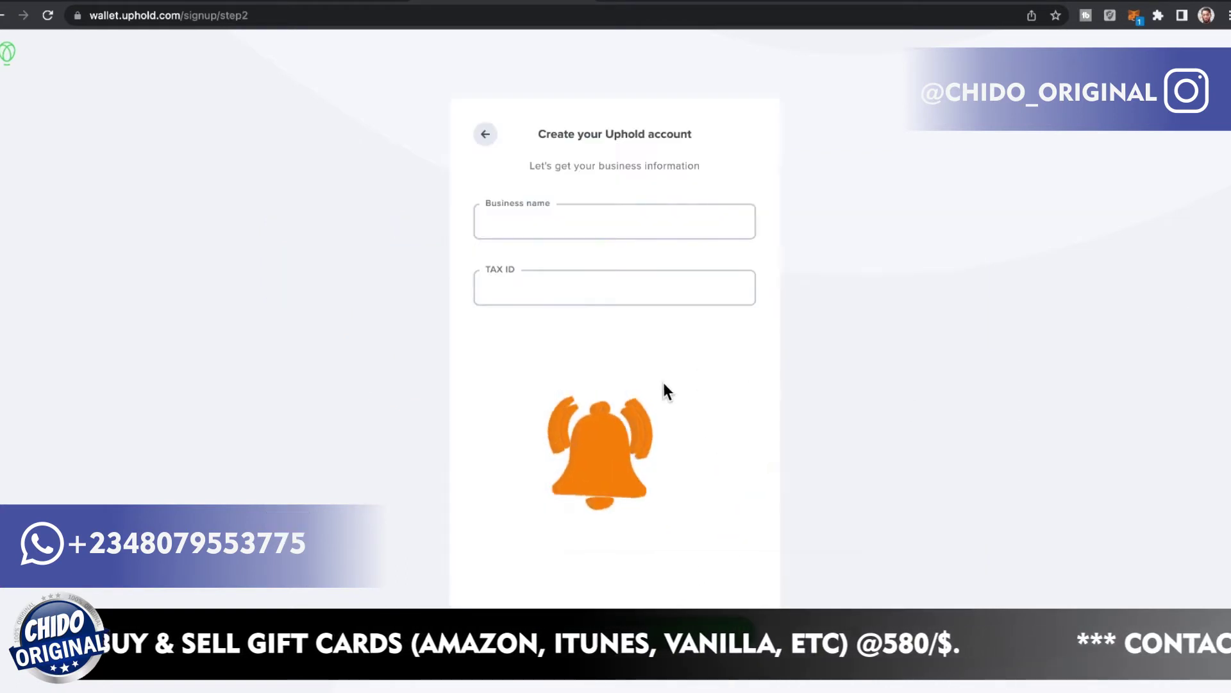
Step: Fill in the Business name field, then put the cursor in the TAX ID field
left_click(555, 214)
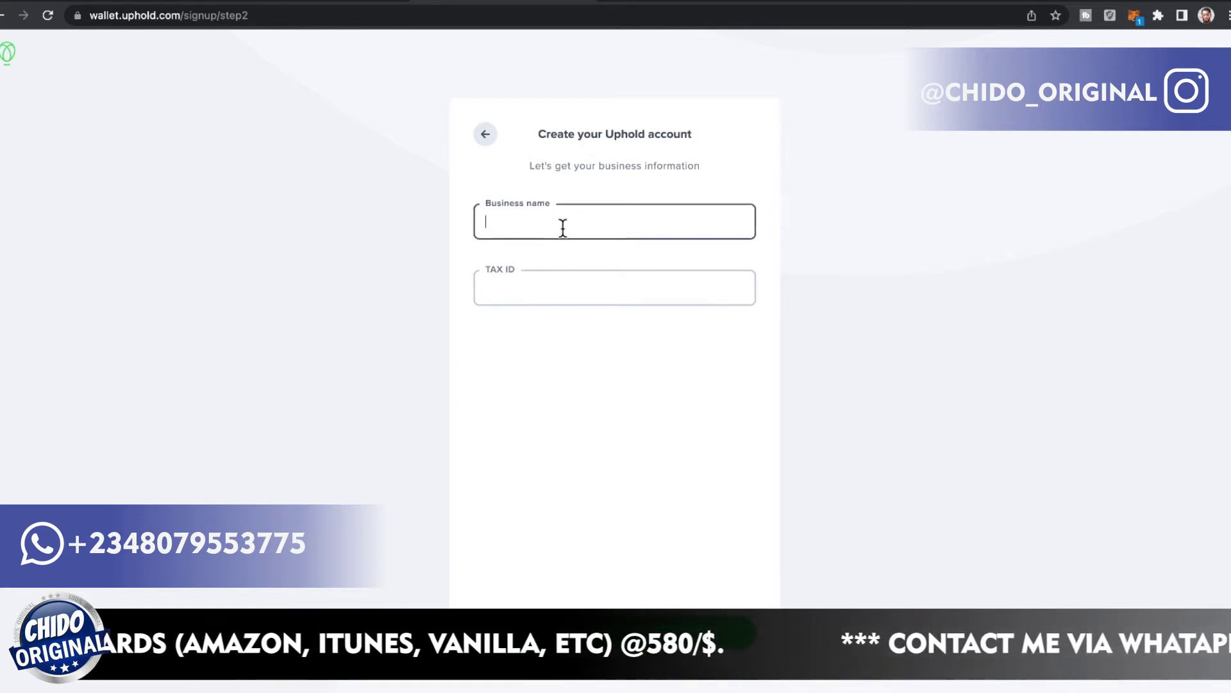
type("C")
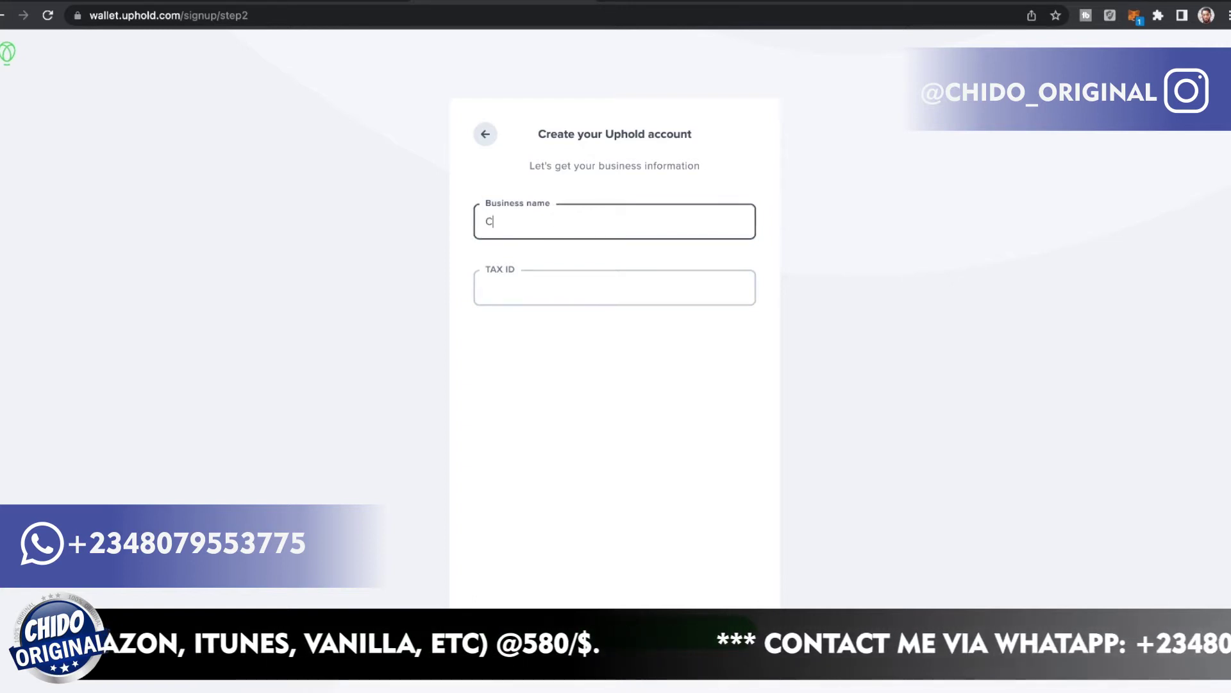
type("h")
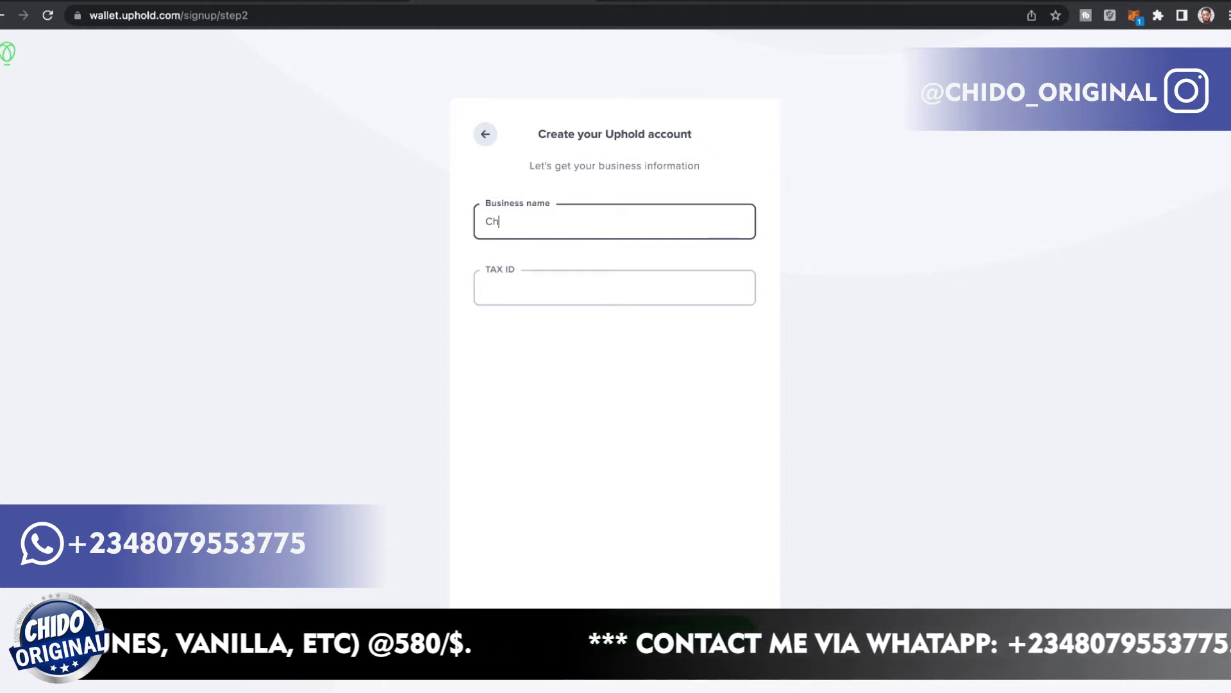
type("ido Original")
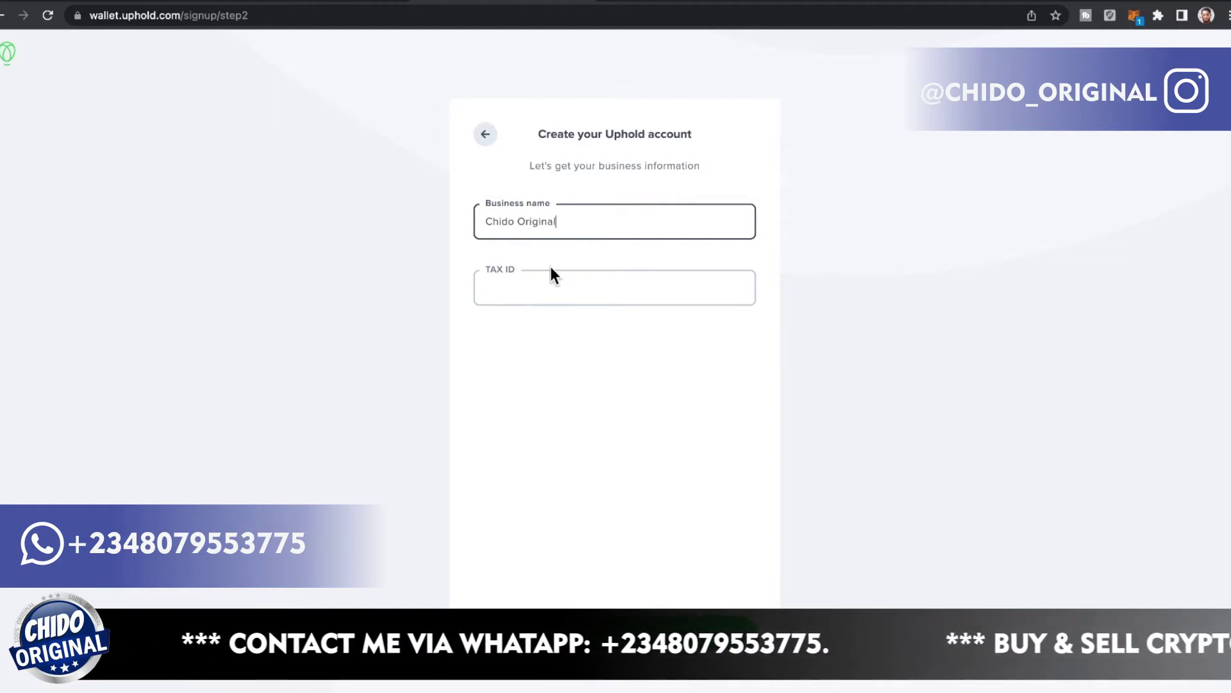
left_click(533, 286)
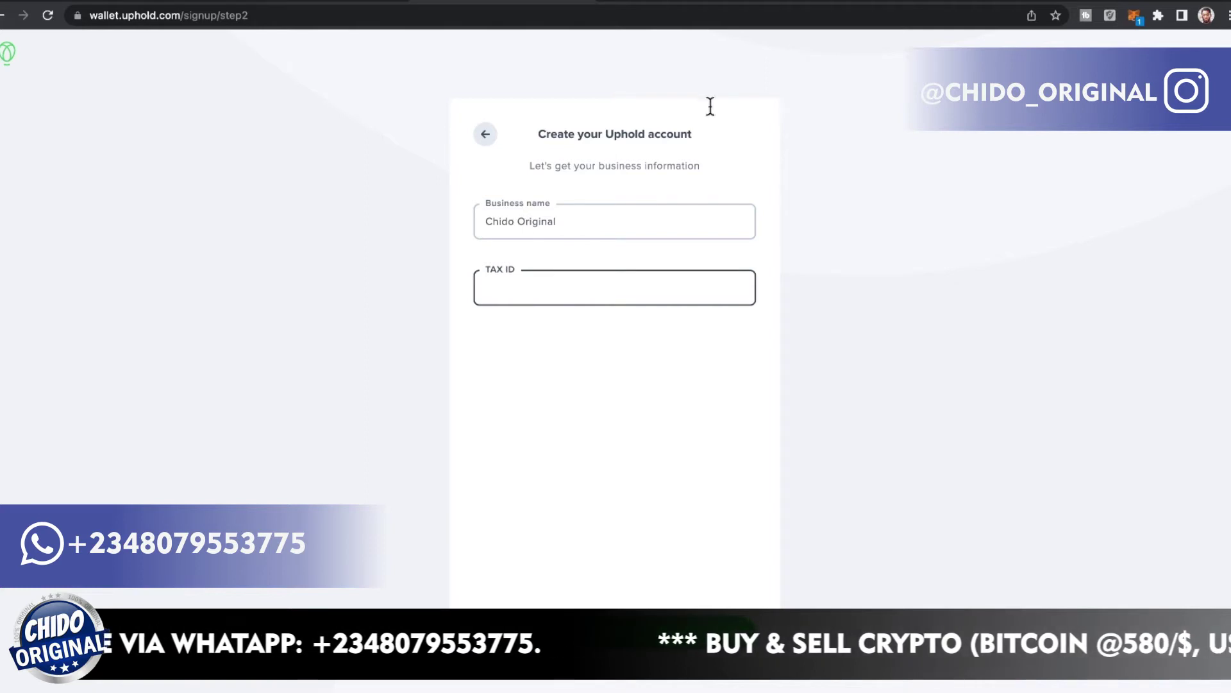
Step: Search Google for 'tax id' in a new tab, then return to the Uphold tab
key("ctrl+t")
type("t")
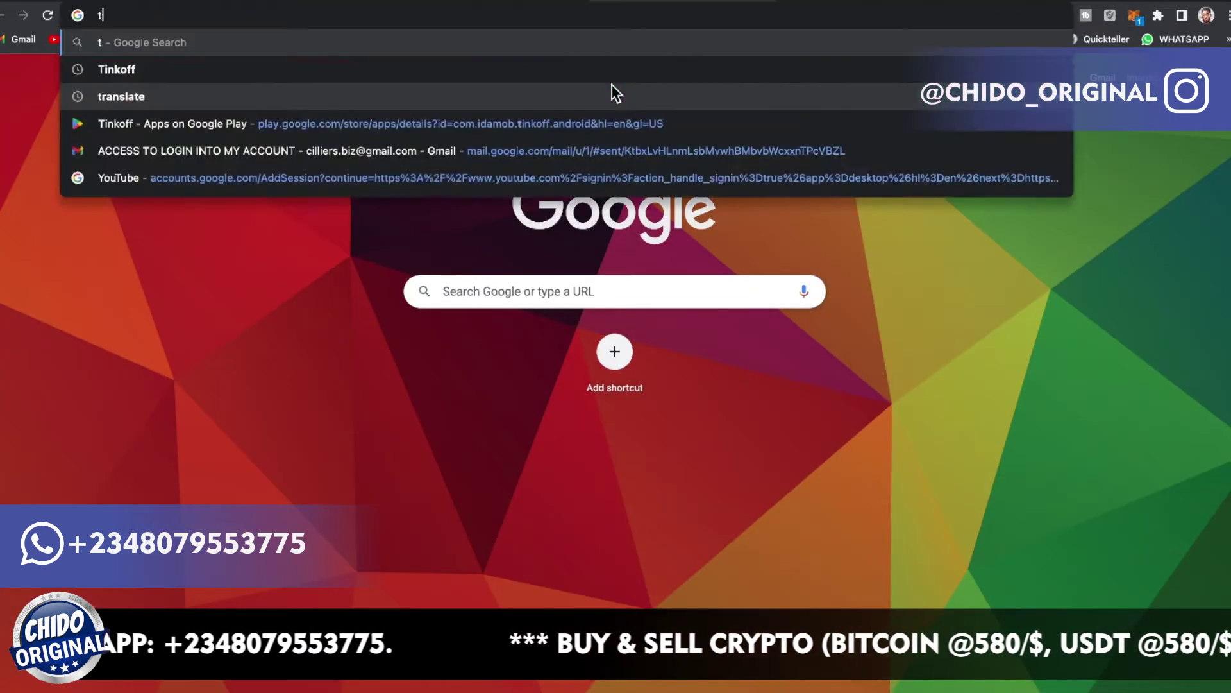
type("ax id")
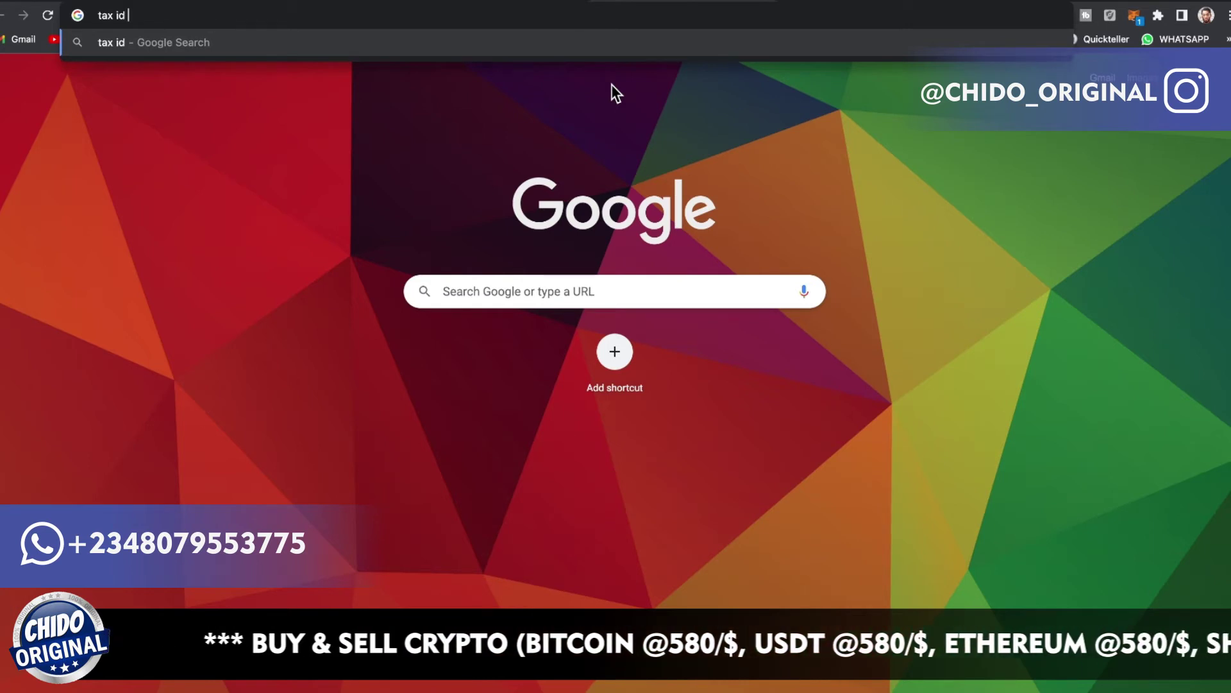
key("Return")
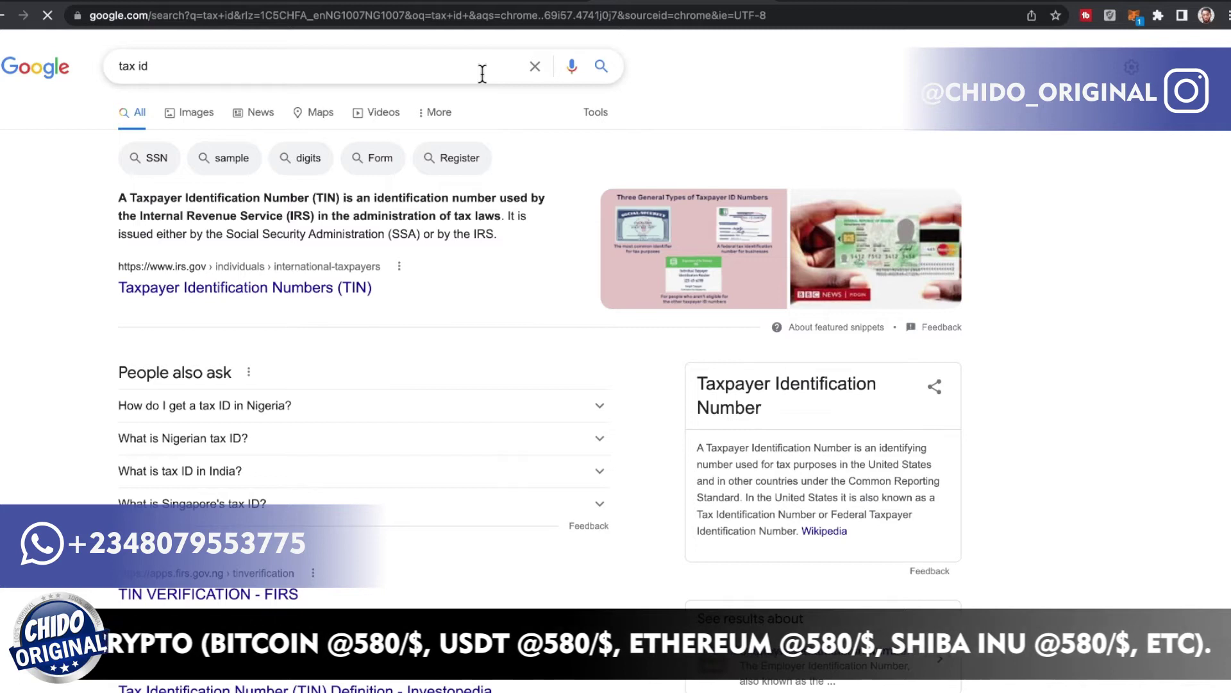
left_click(470, 2)
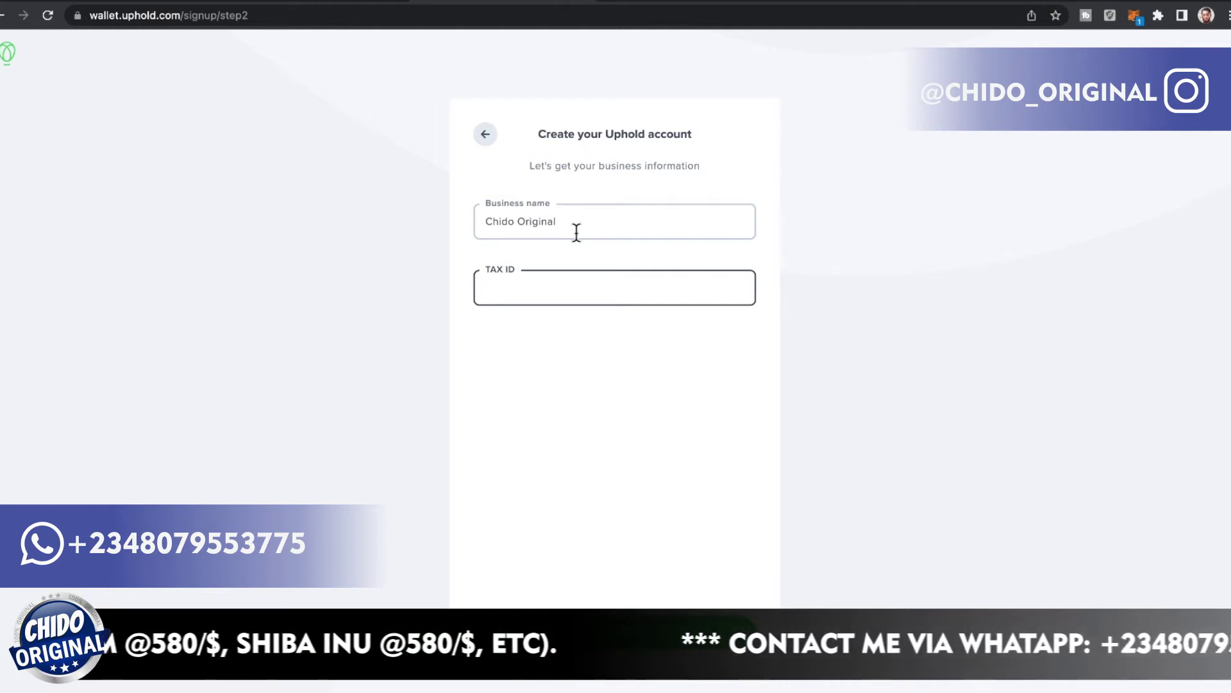
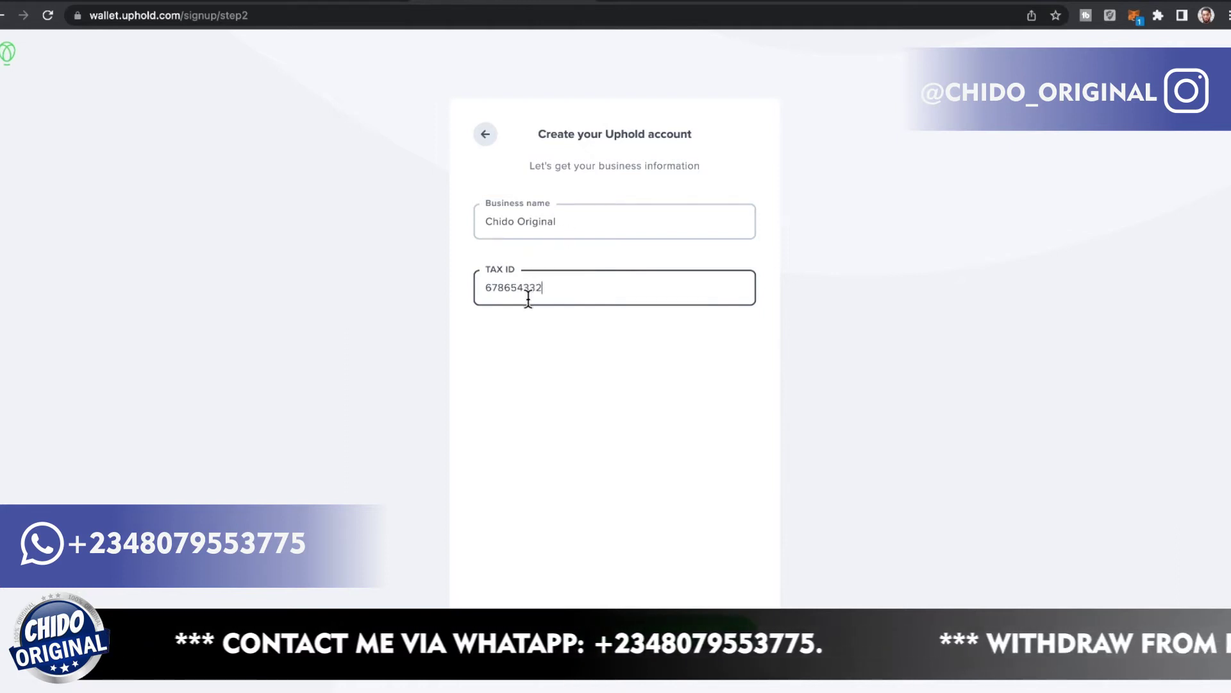
Step: Enter the tax ID and submit the business information to reach phone verification
key("Tab")
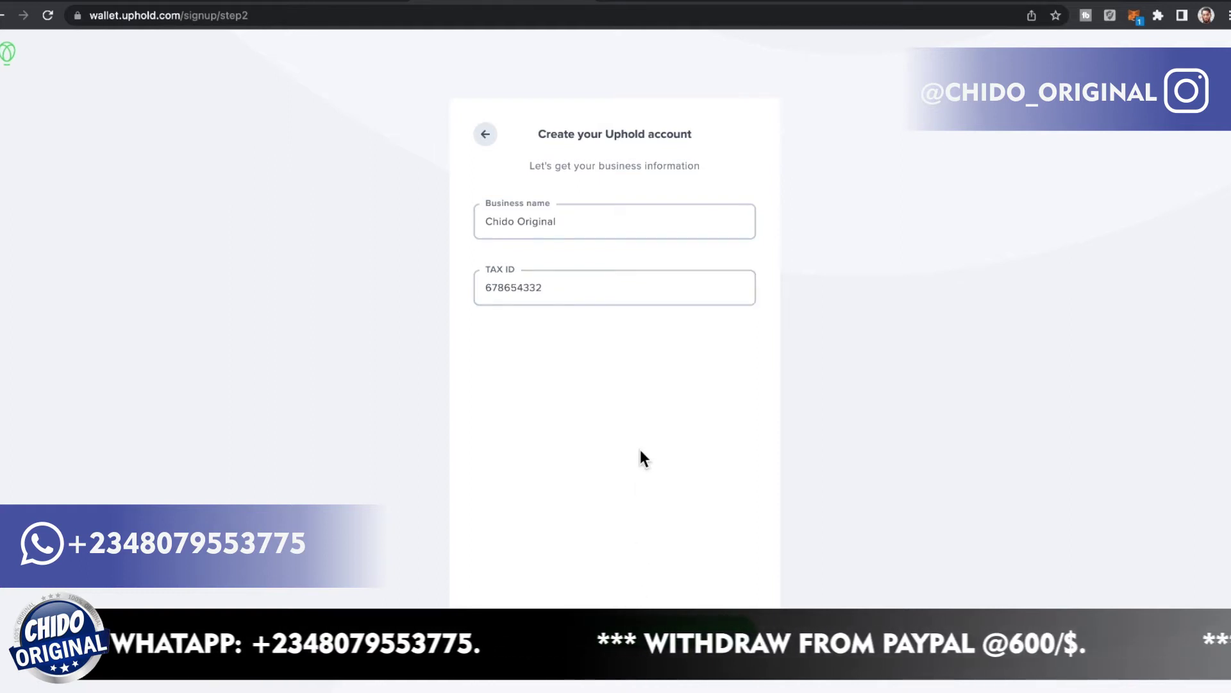
key("Return")
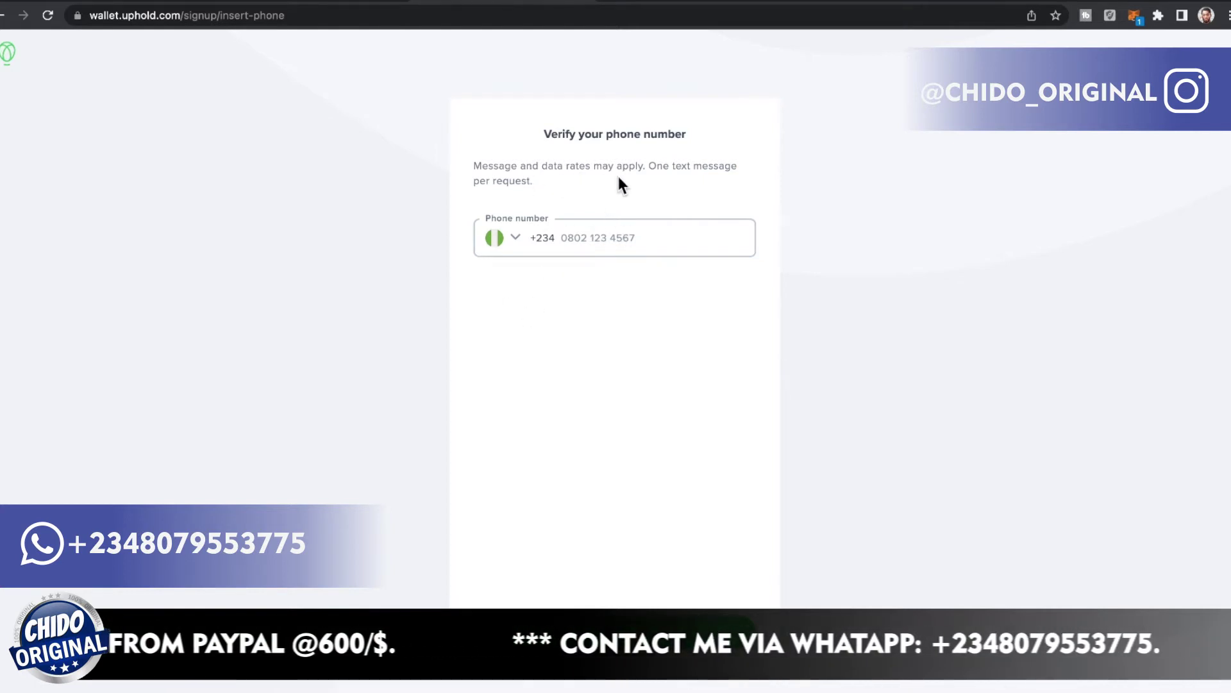
Step: Enter the phone number and six-digit SMS code, then select the displayed email address
left_click(593, 247)
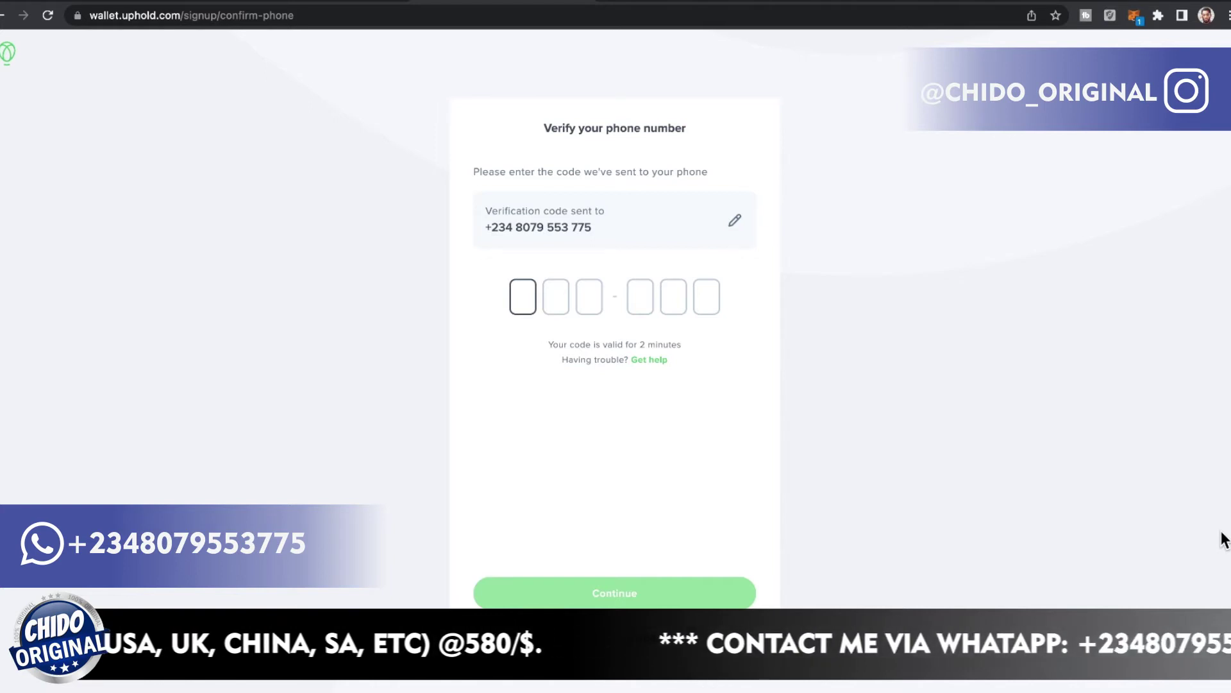
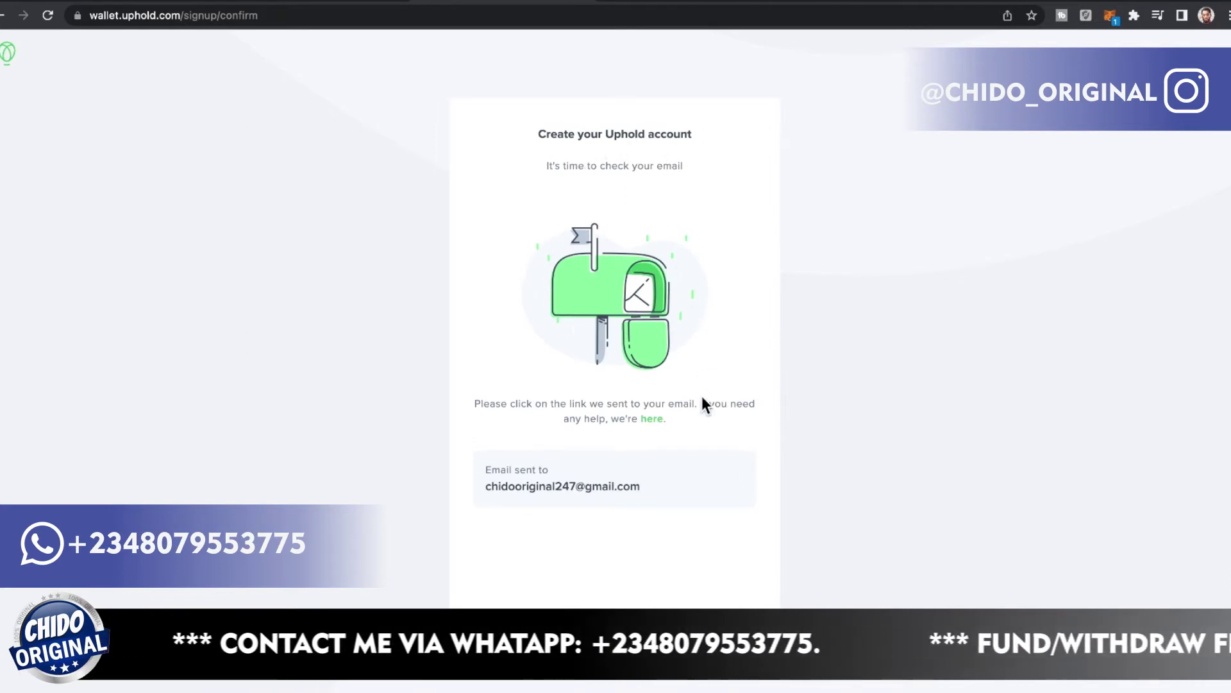
left_click_drag(675, 486, 437, 493)
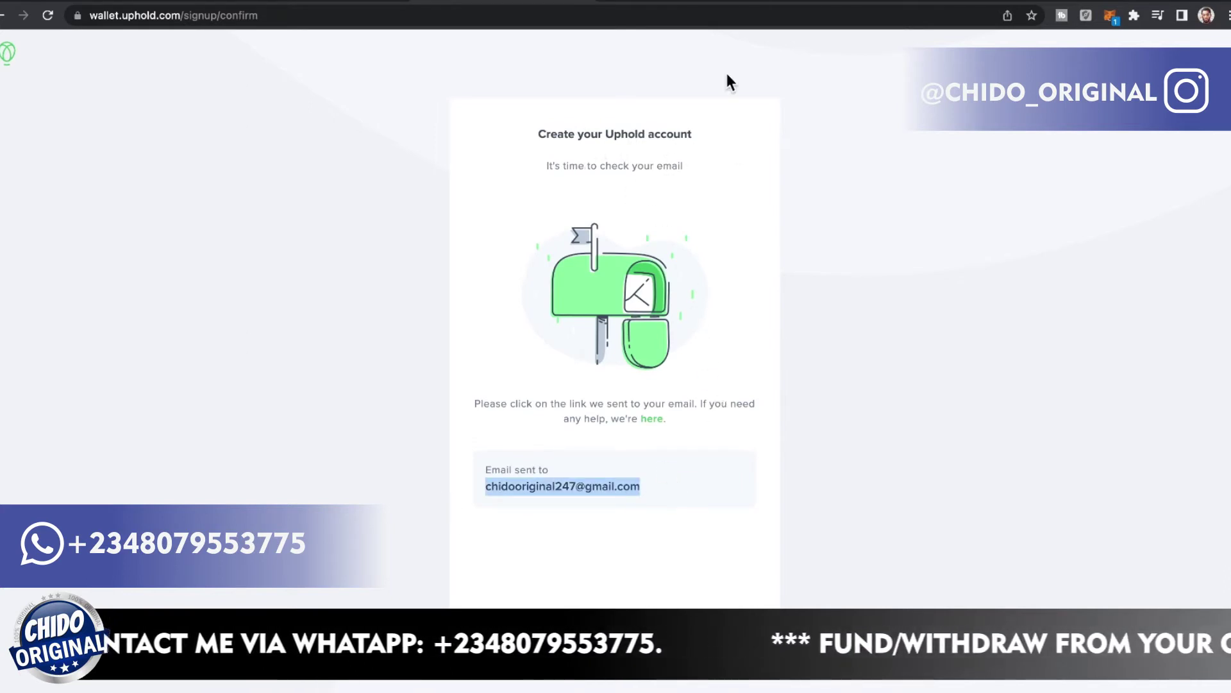
Step: Open Uphold's confirmation email in Gmail and click its Verify button
left_click(688, 4)
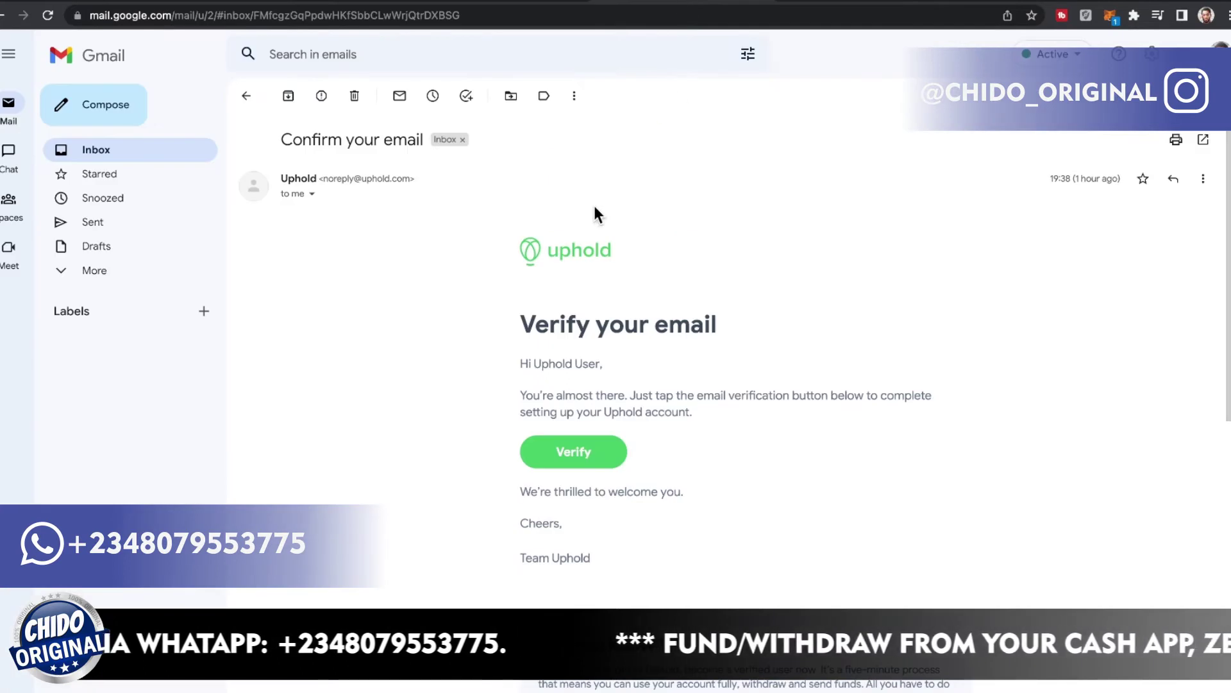
left_click(597, 463)
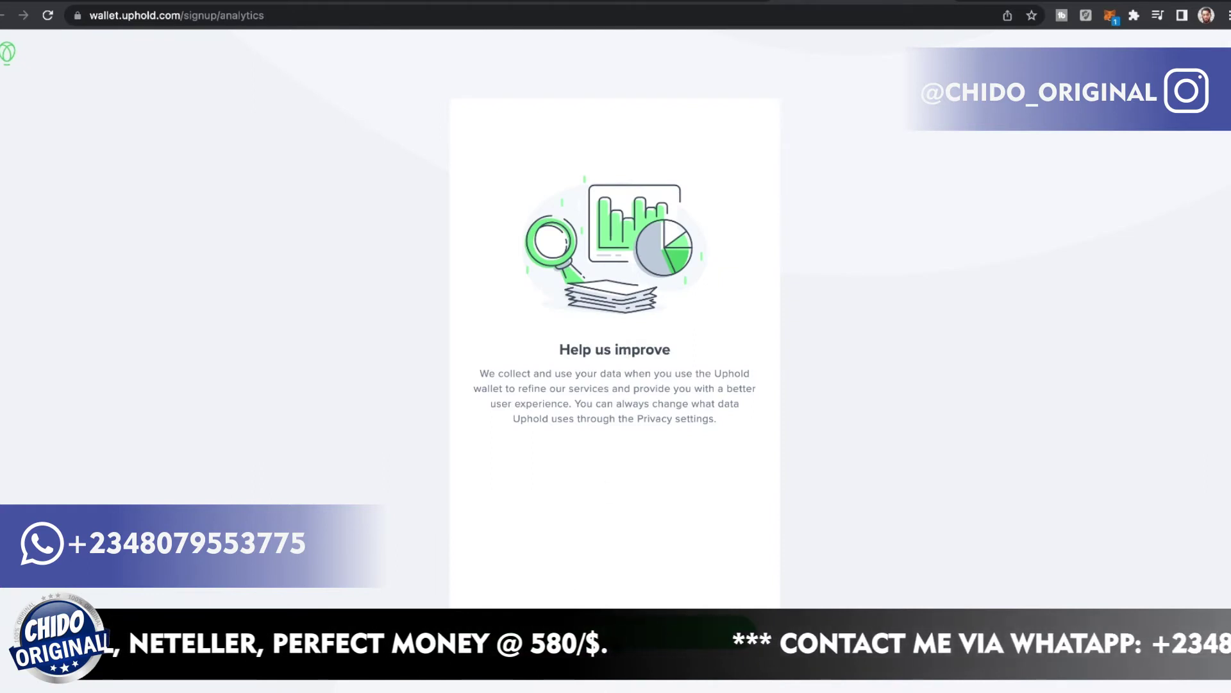
Step: Accept the Help us improve notice and choose Apply for business account
left_click(614, 632)
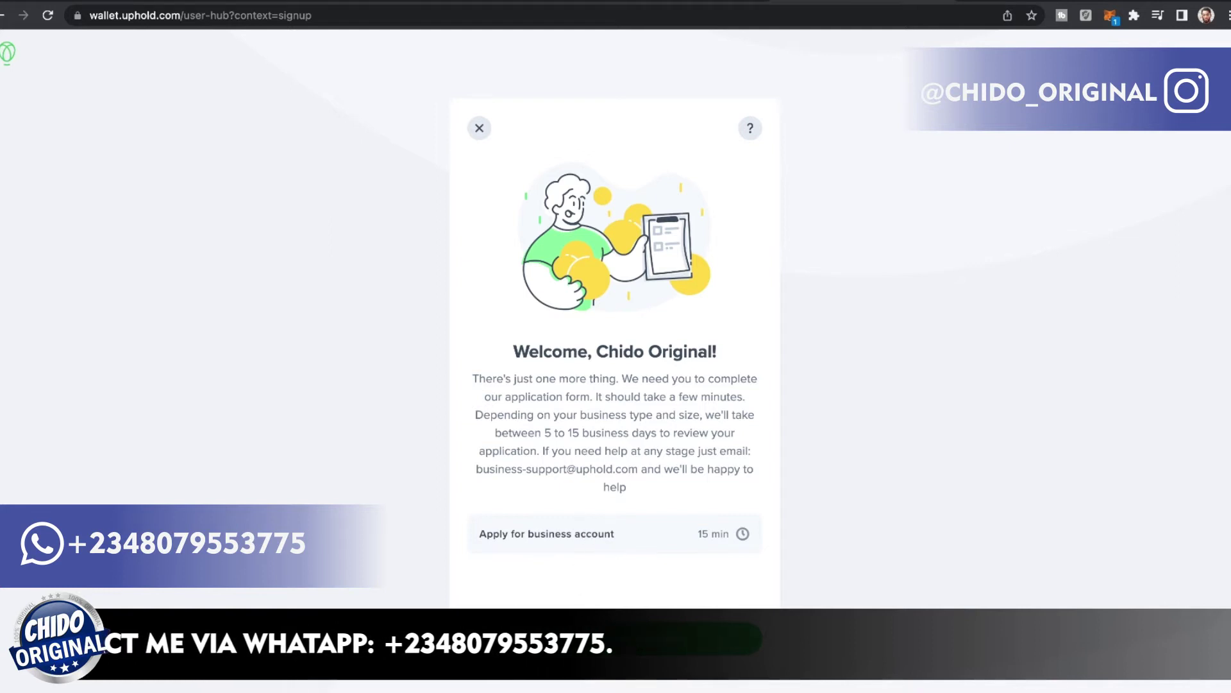
left_click(626, 641)
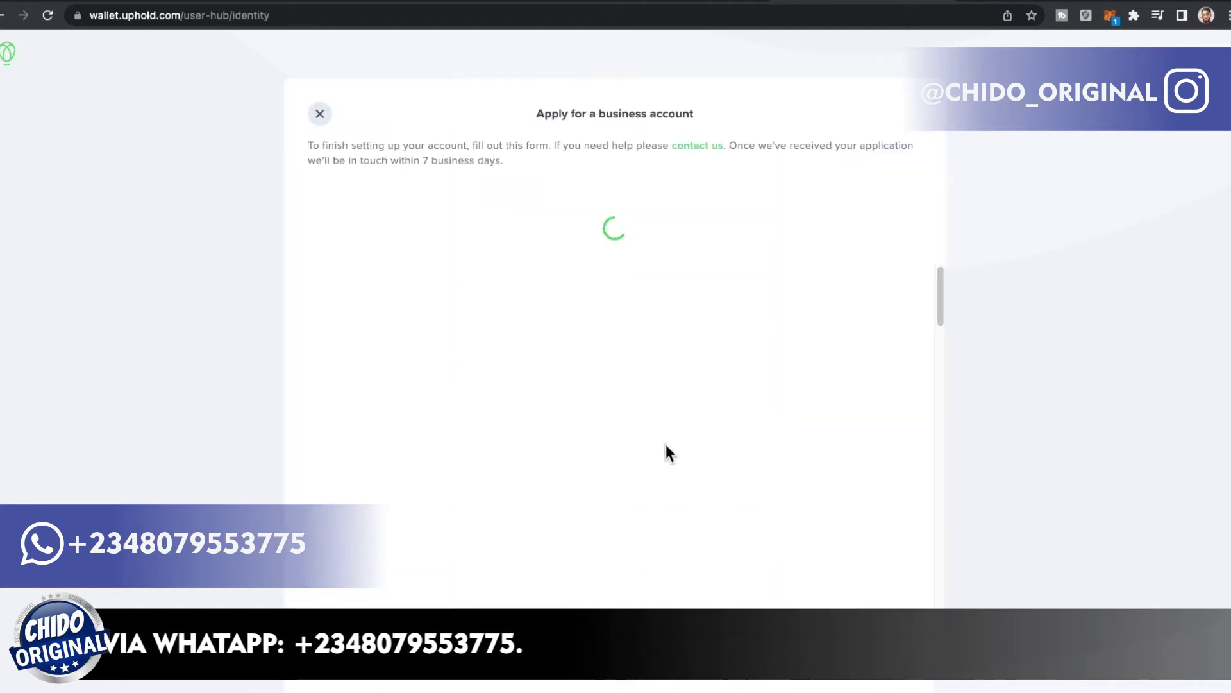
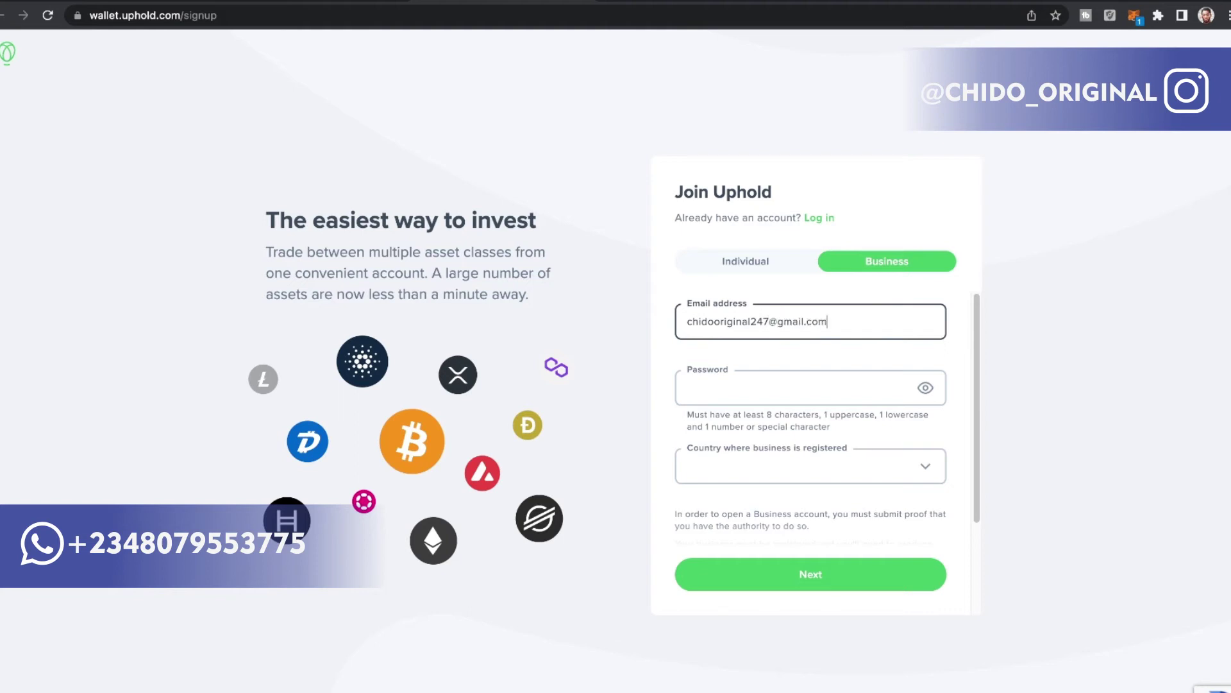
Step: Enter the account password, choose Nigeria as the business country, and search 'LAG' for the state
left_click(714, 388)
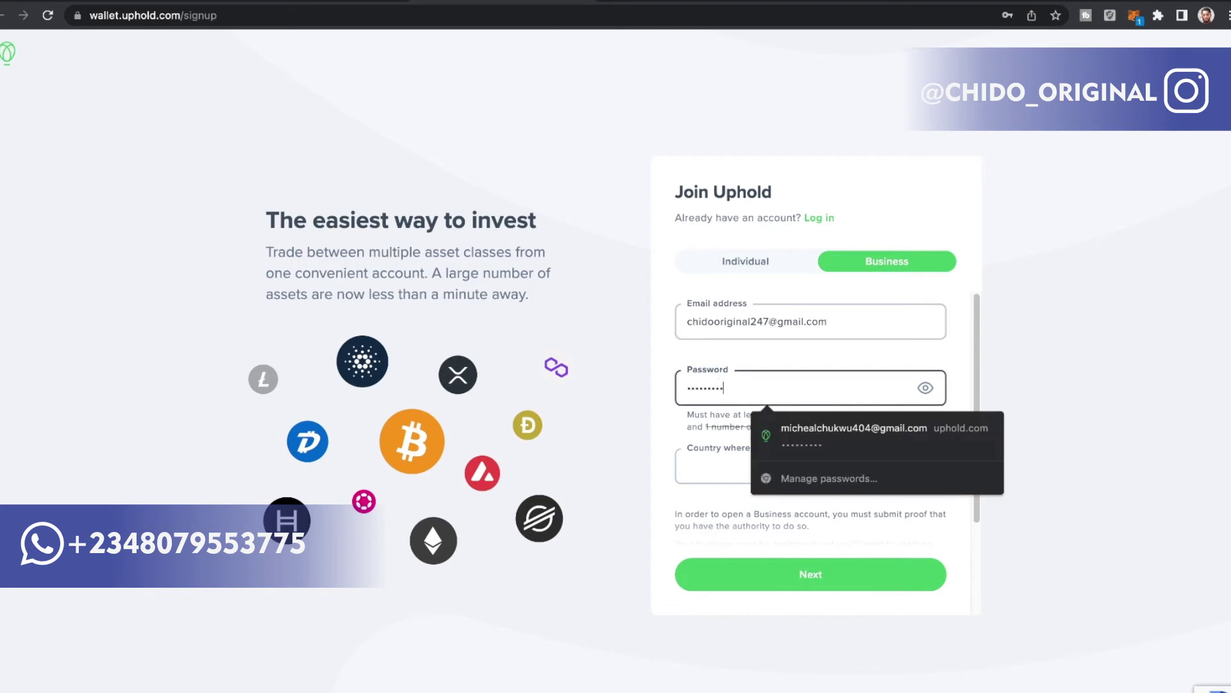
left_click(641, 422)
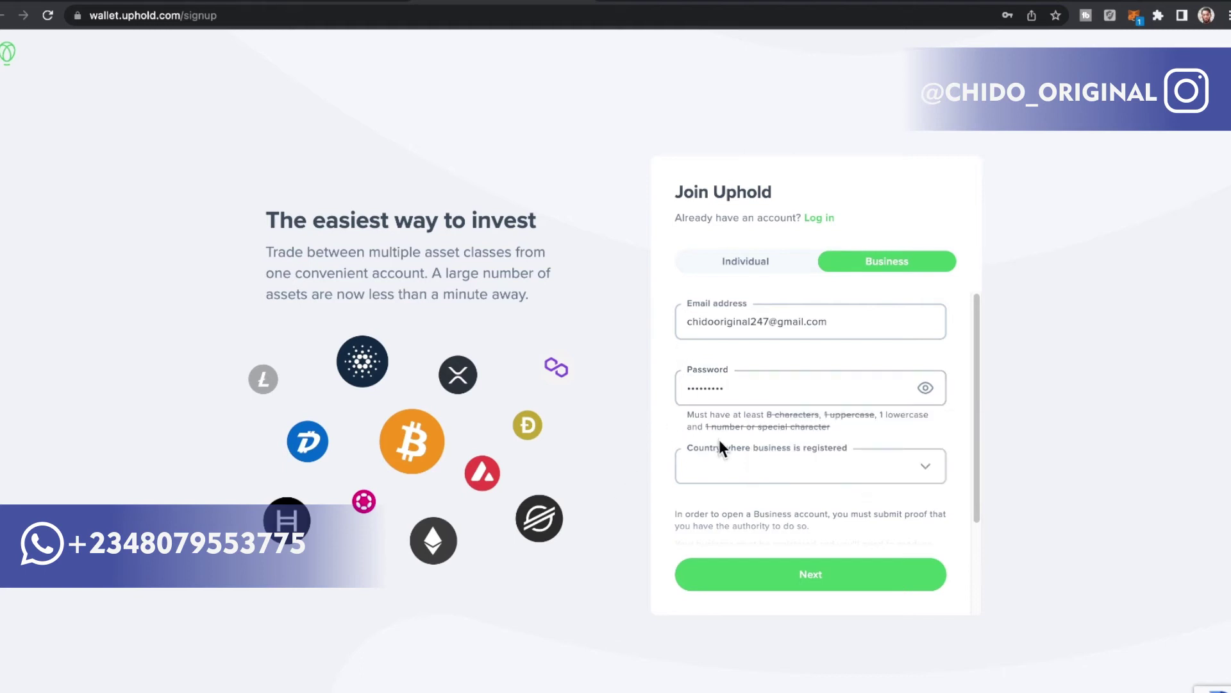
left_click(769, 475)
scroll(763, 473, "down", 10)
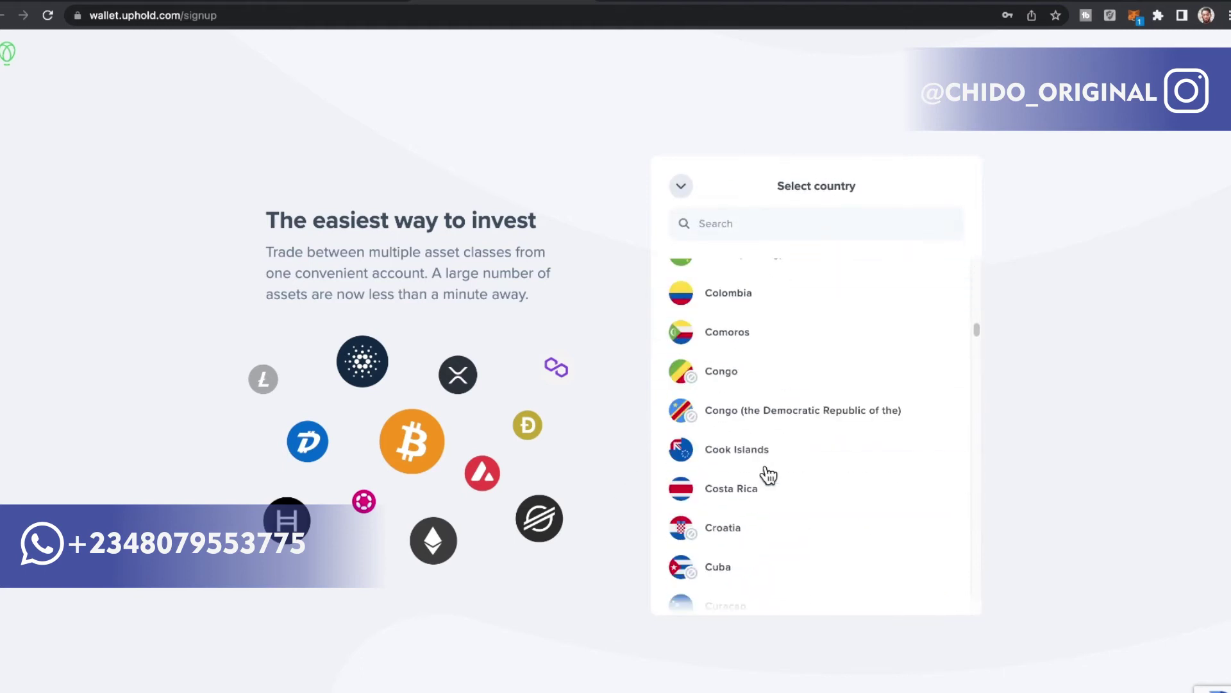
type("NIG")
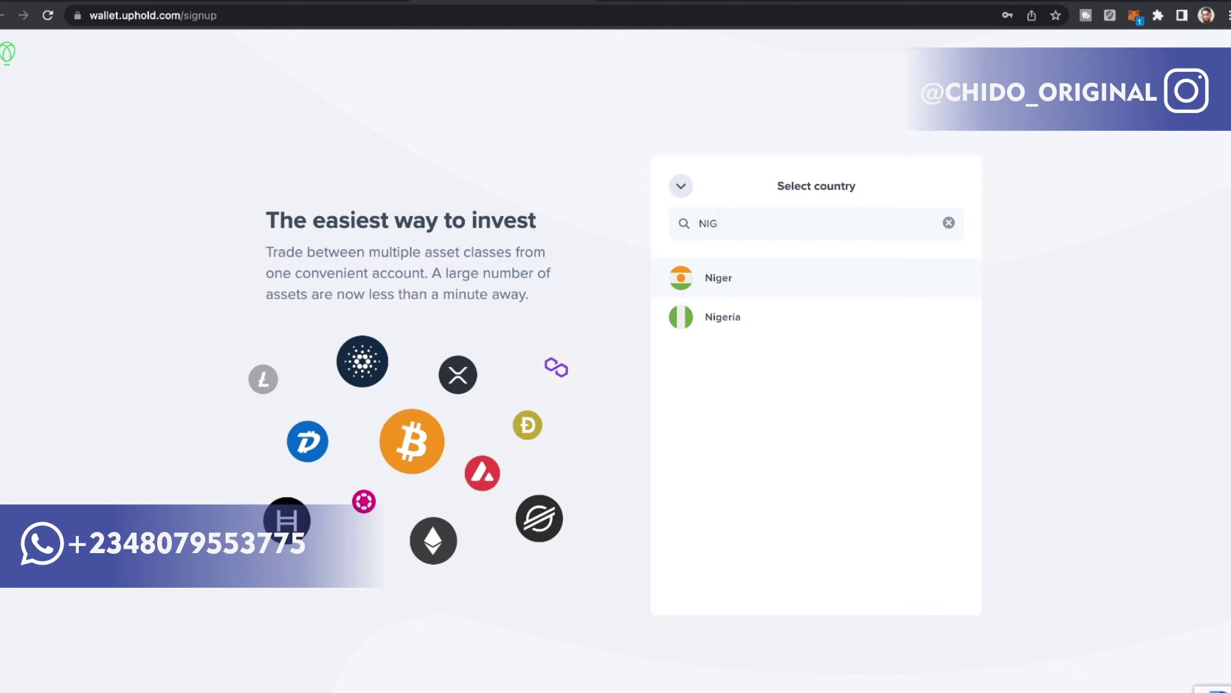
left_click(747, 321)
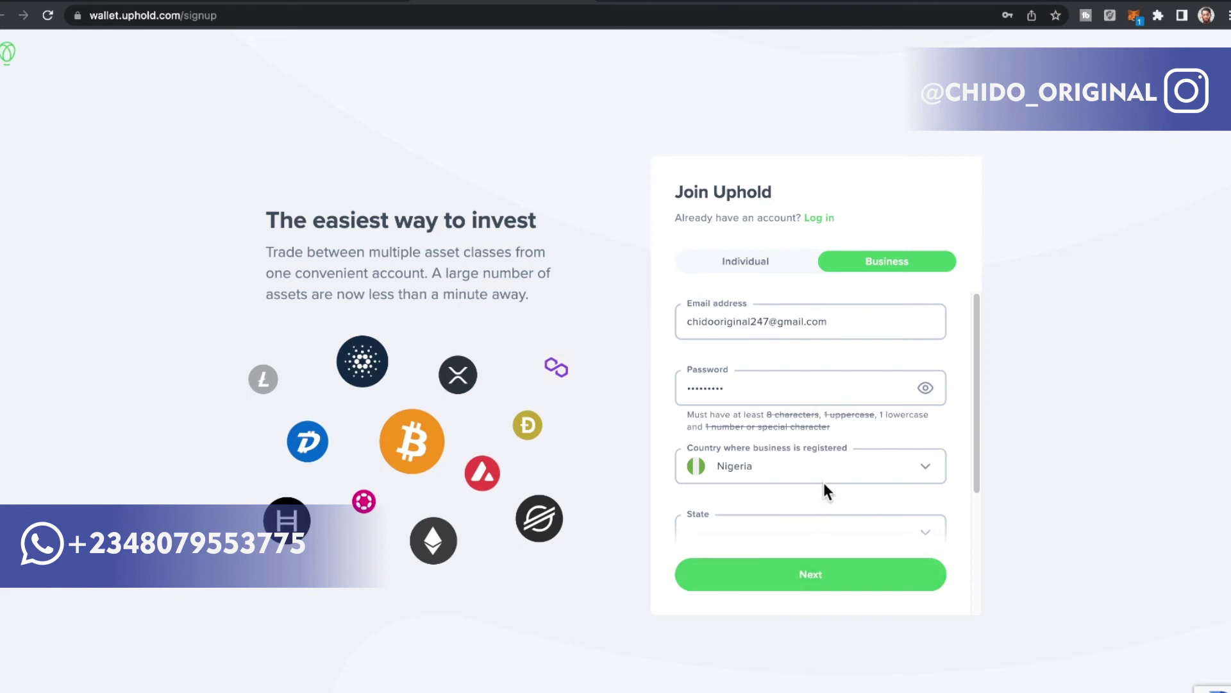
left_click_drag(976, 486, 985, 599)
left_click(789, 377)
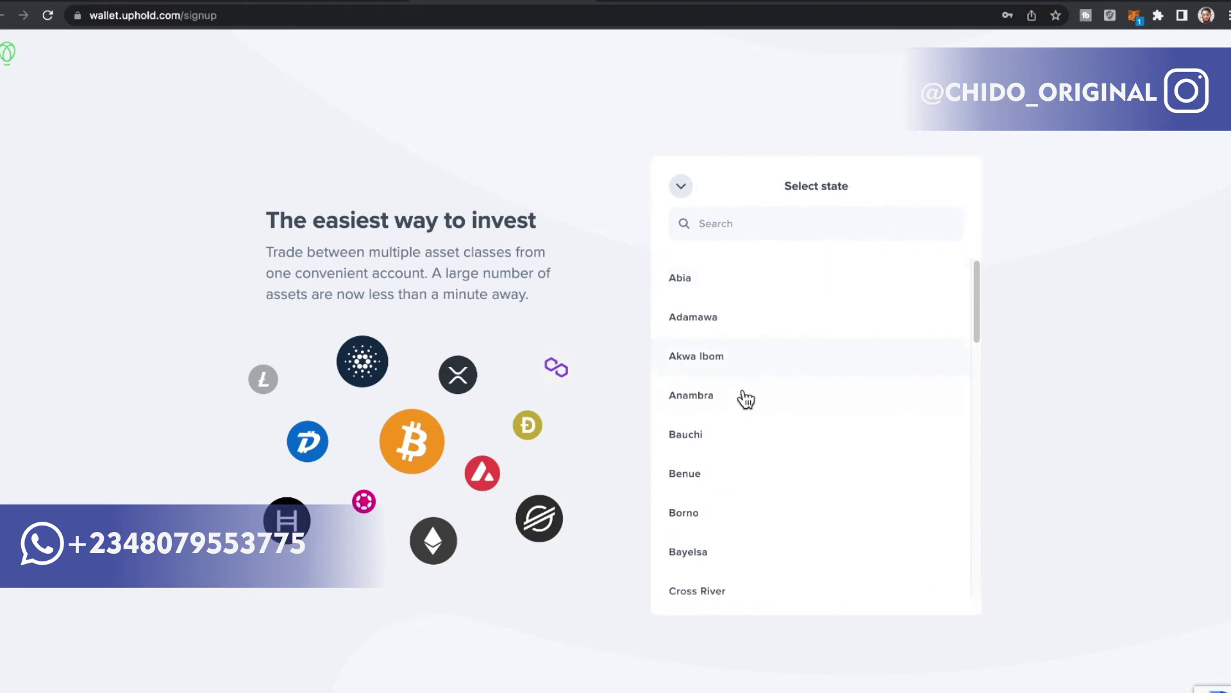
type("LAG")
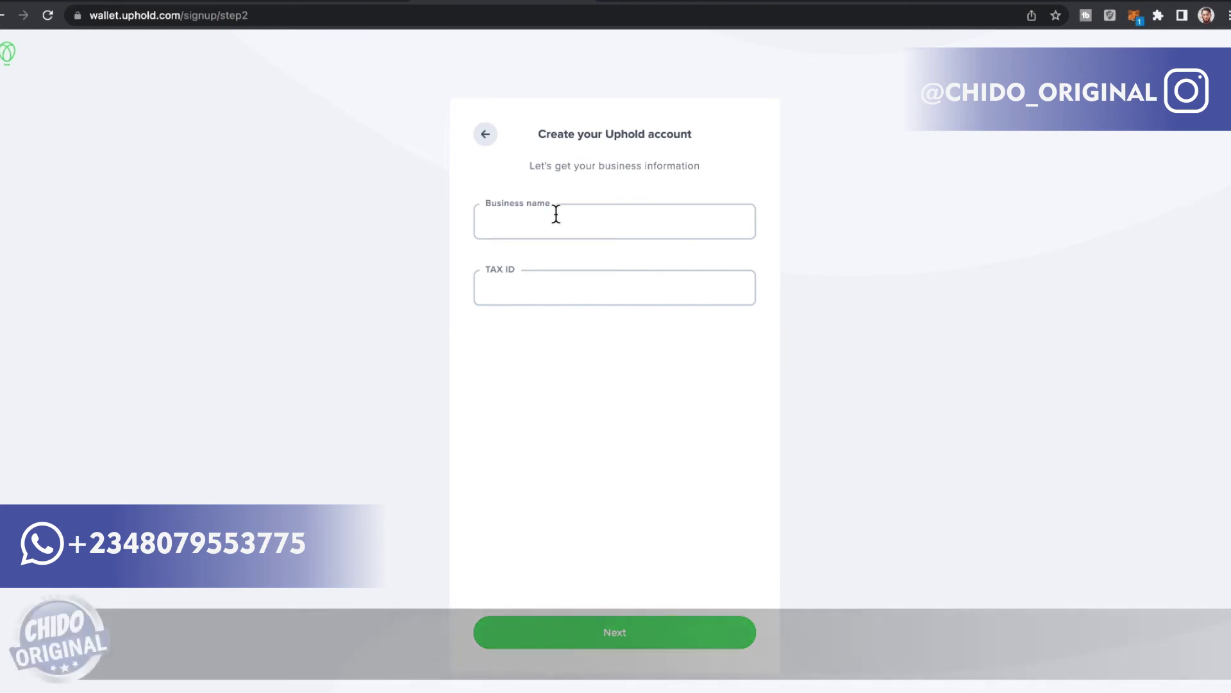
Step: Enter the company's name in the Business name field, leaving TAX ID next
left_click(556, 215)
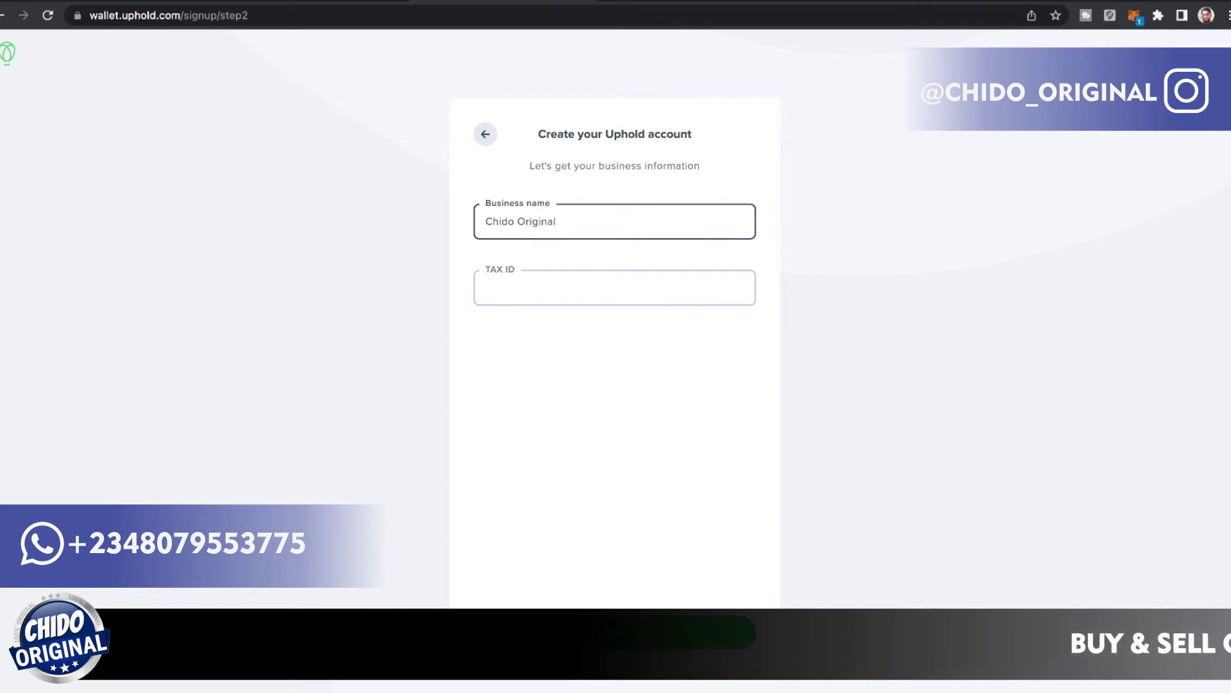
left_click(536, 288)
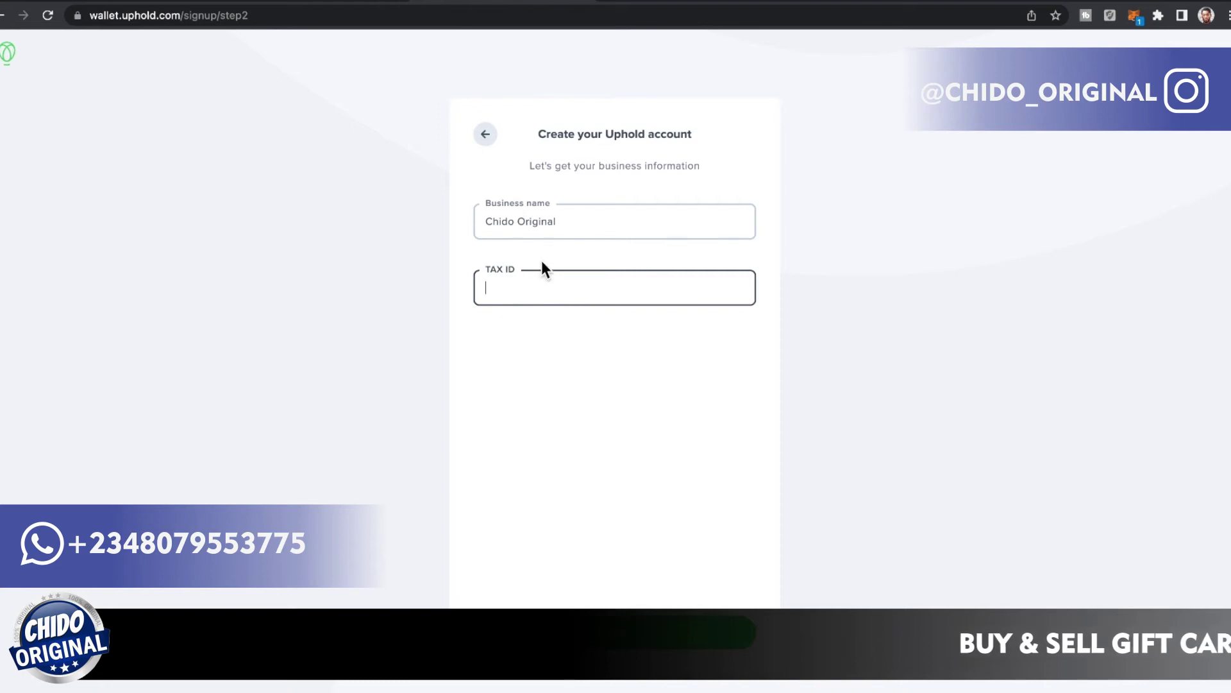
Step: Search Google for 'tax id' in a new tab, then return to the Uphold form
key("ctrl+t")
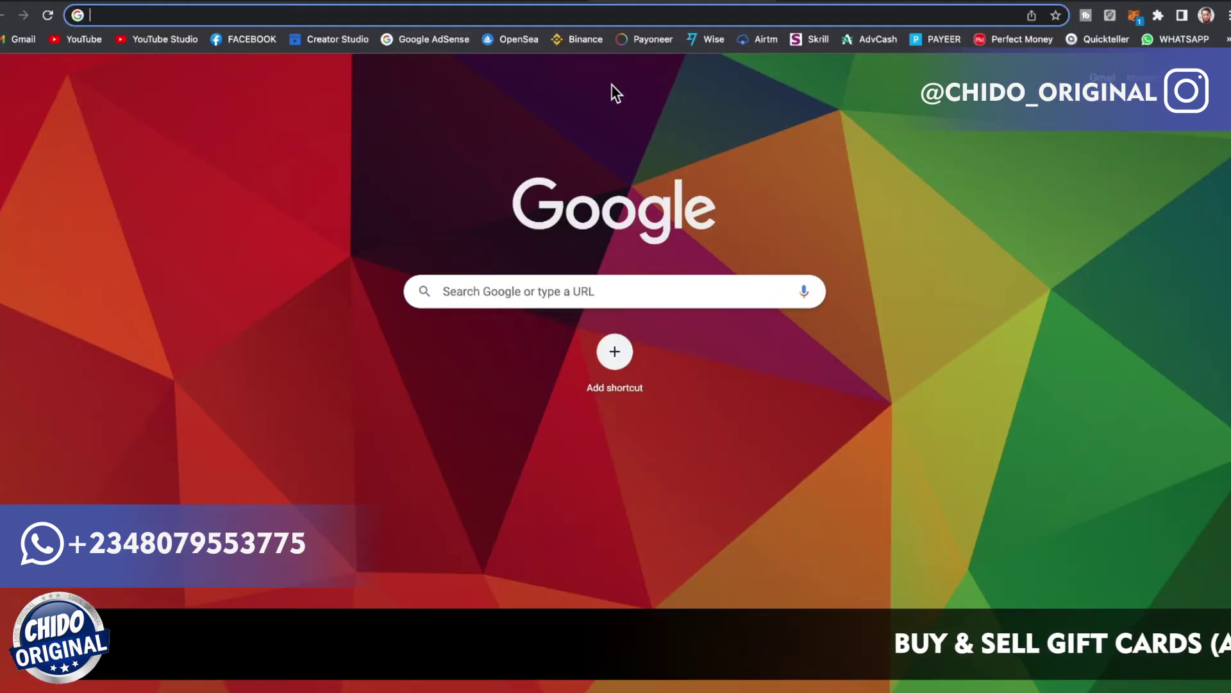
type("tax id")
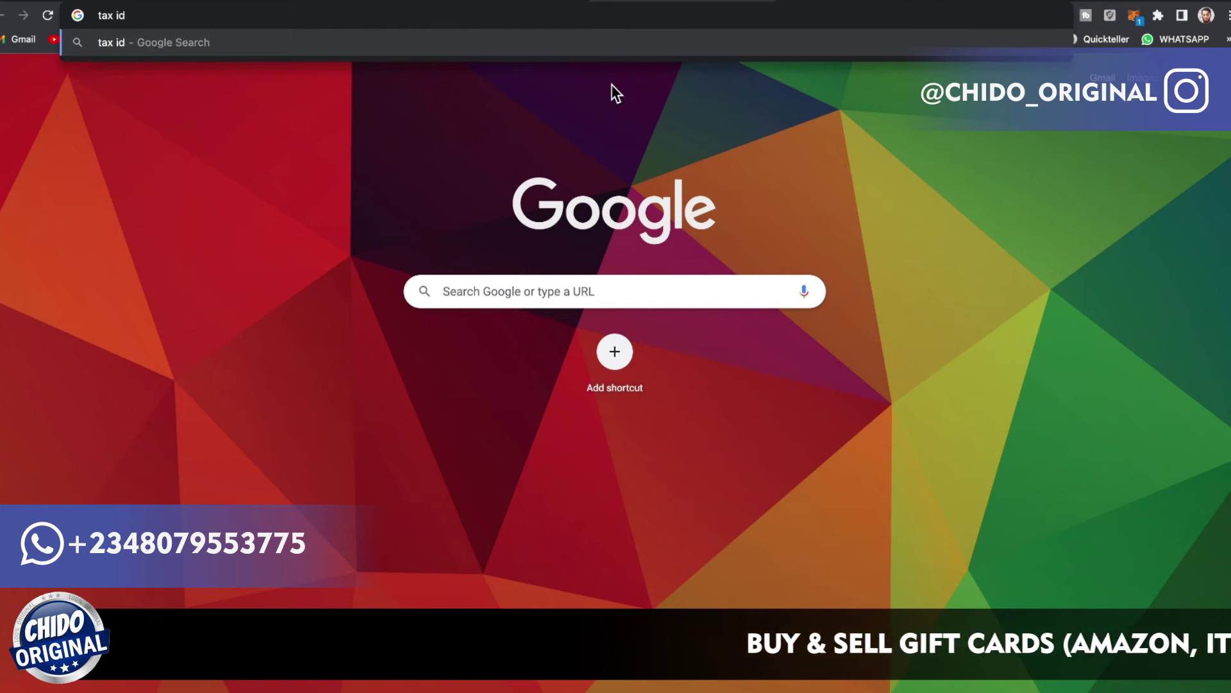
key("Return")
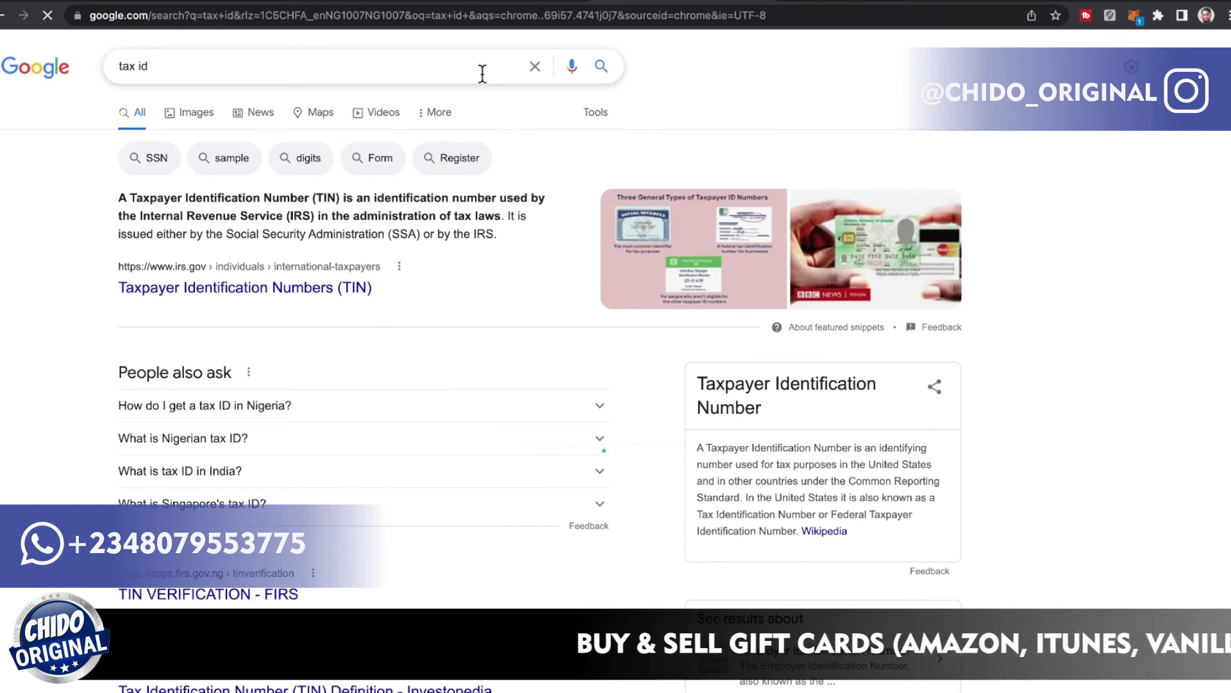
left_click(470, 2)
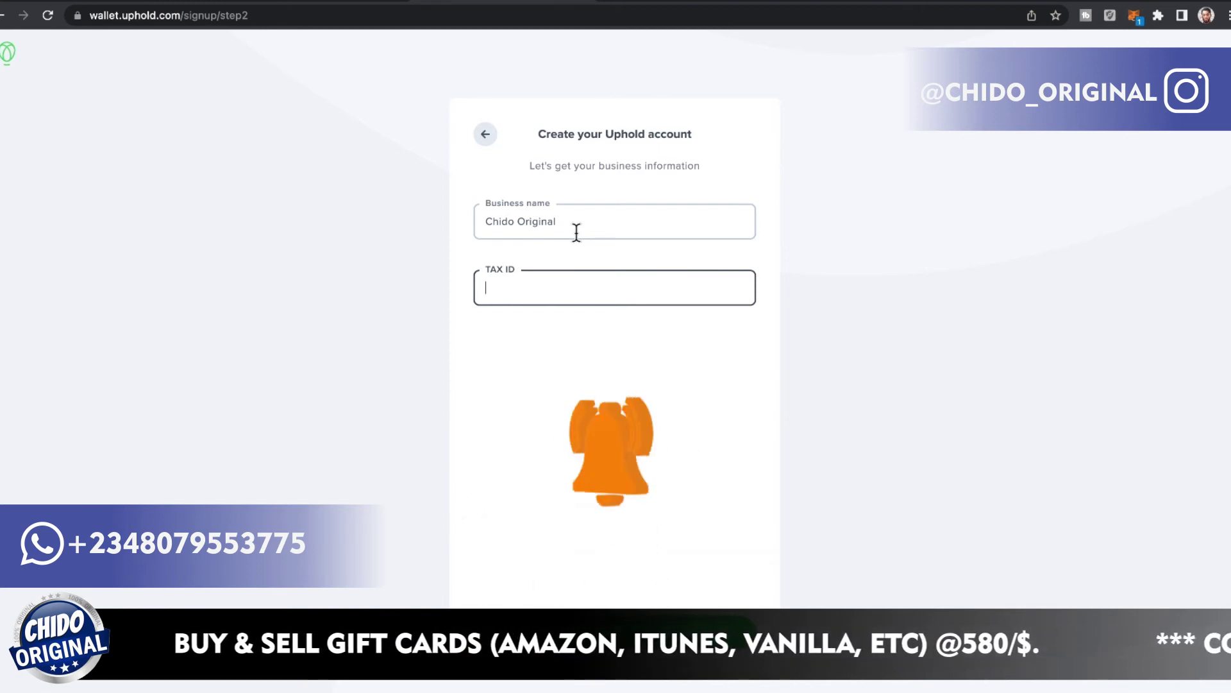
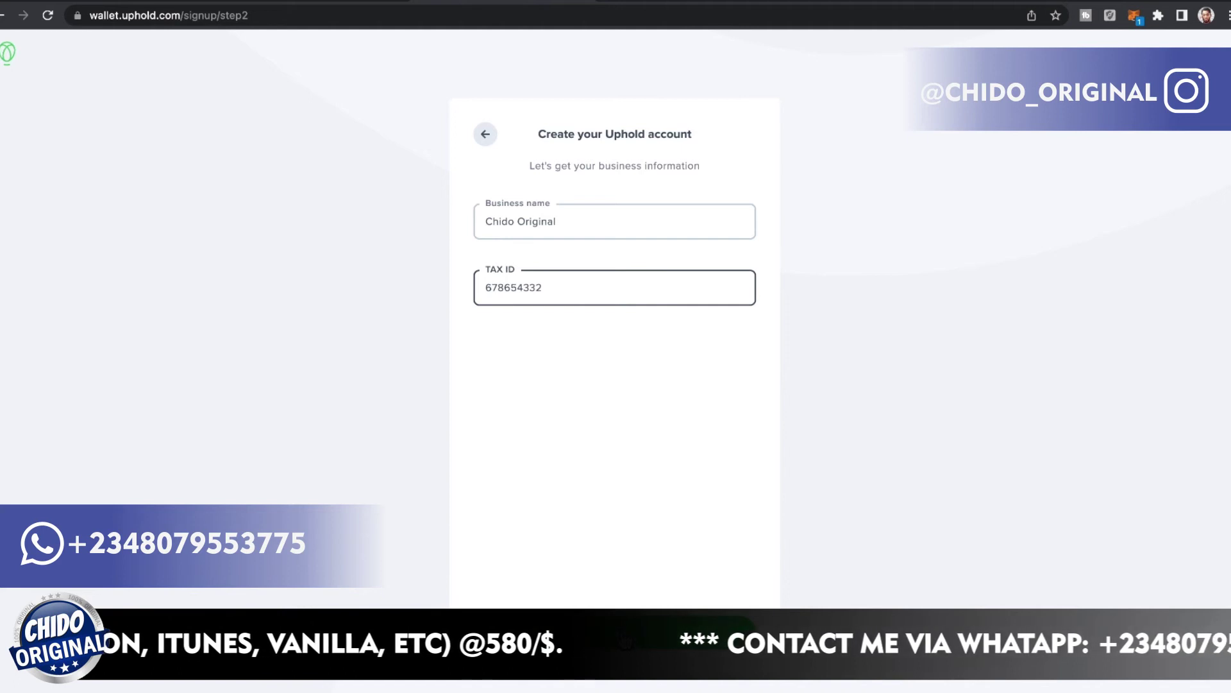
Step: Enter the business tax ID and submit the business information step
left_click(680, 631)
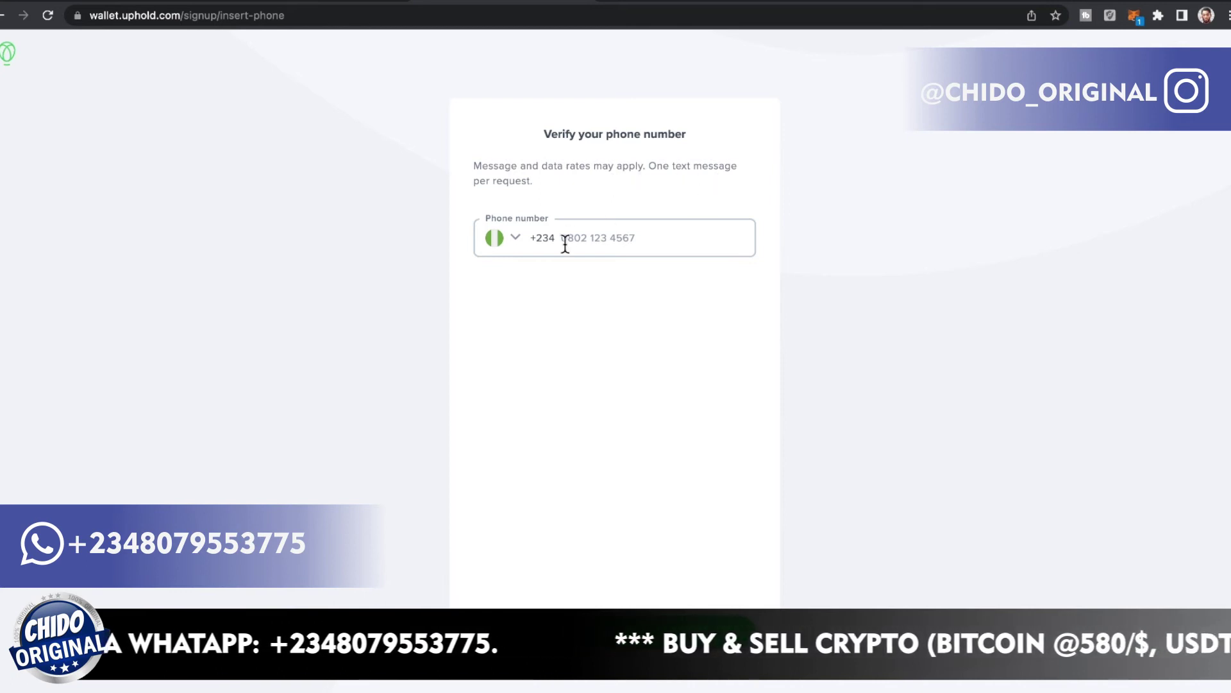
Step: Verify the phone number with the six-digit SMS code, reaching the check-your-email page
left_click(591, 246)
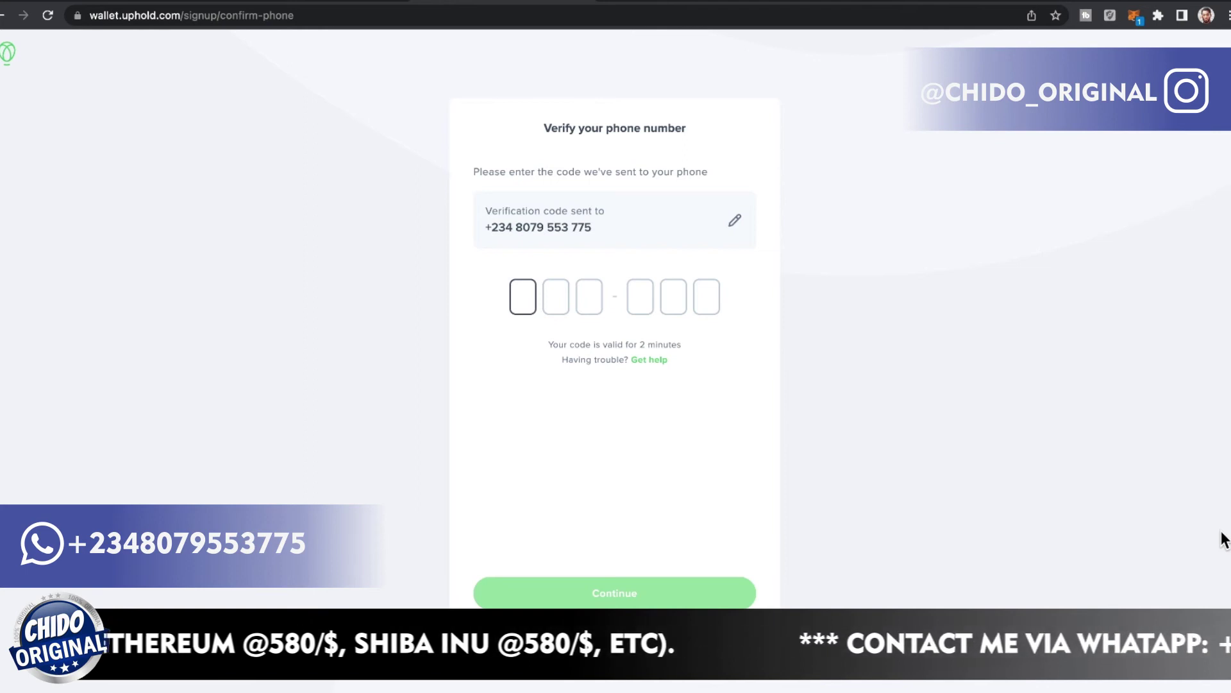
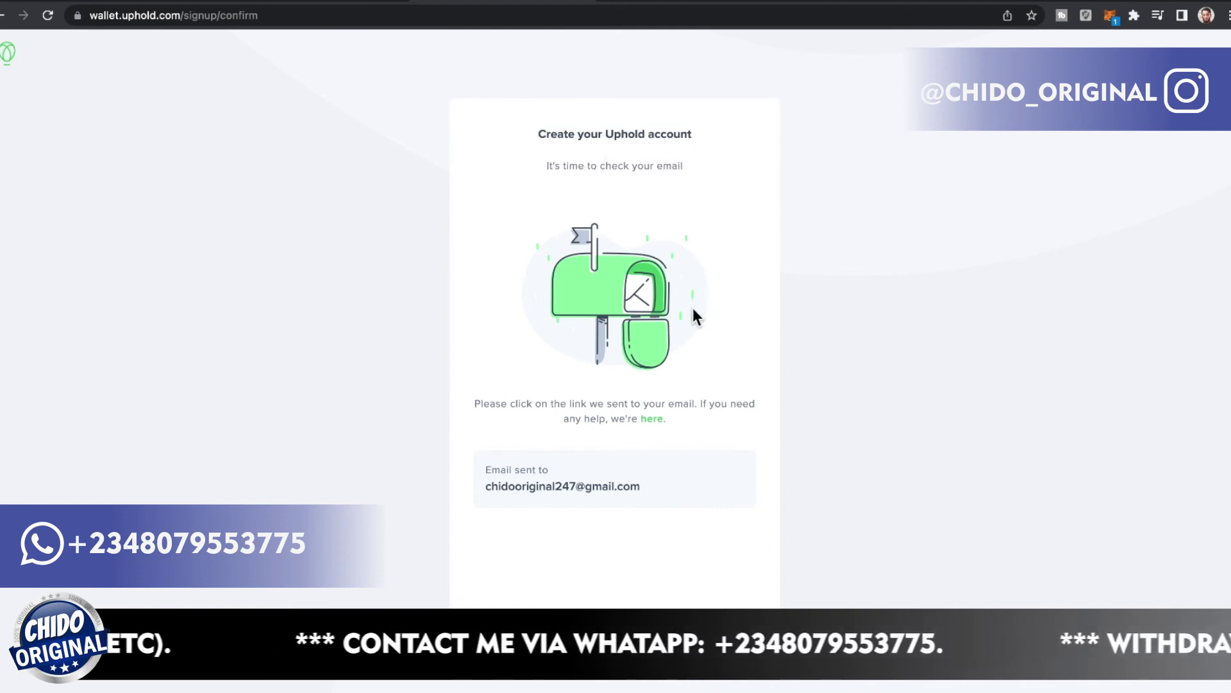
left_click_drag(677, 478, 482, 487)
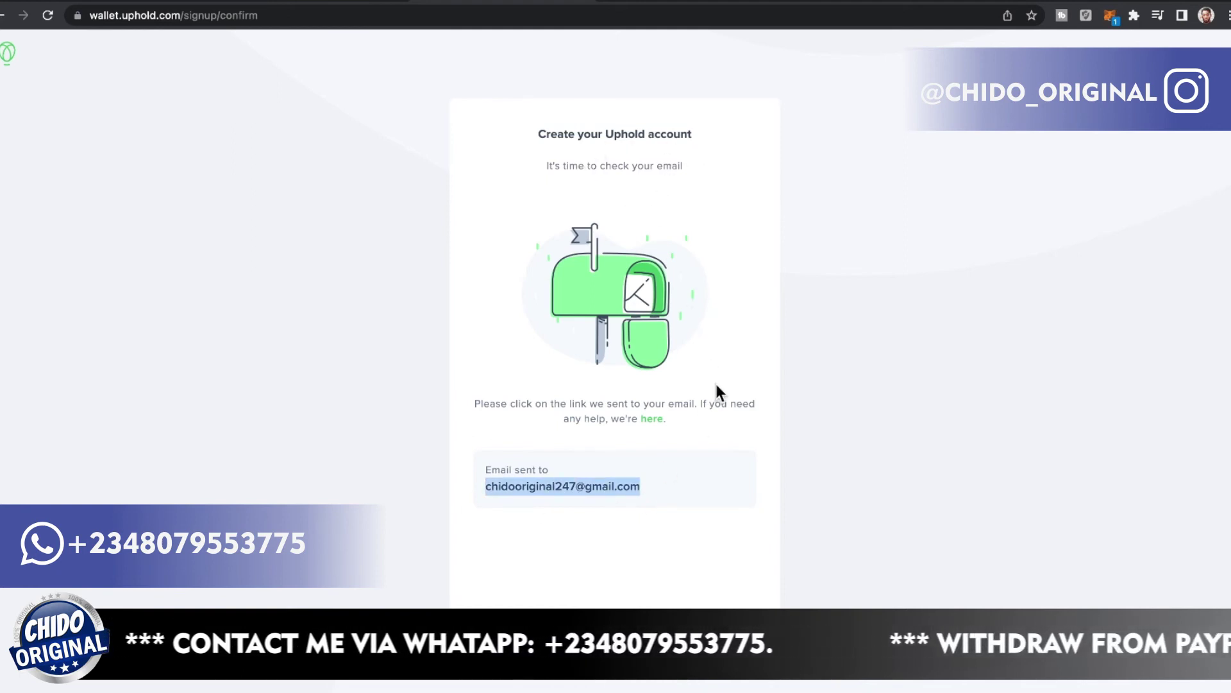
Step: In Gmail, verify the address via Uphold's 'Confirm your email' message
left_click(685, 6)
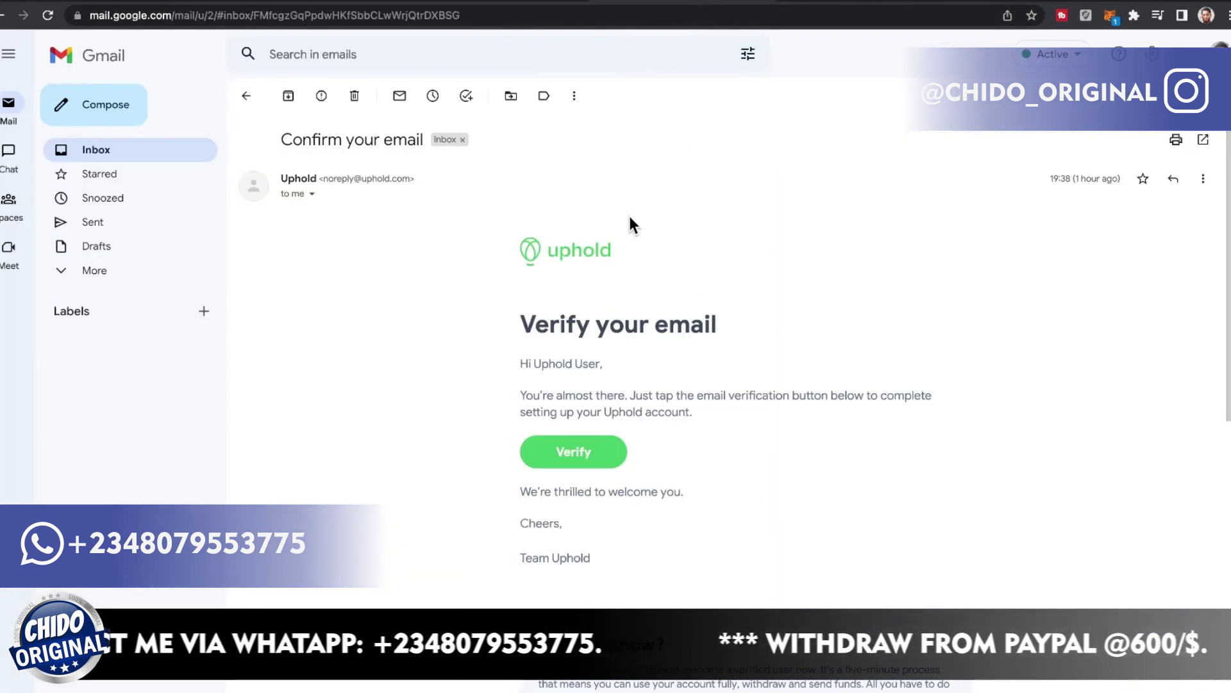
left_click(596, 460)
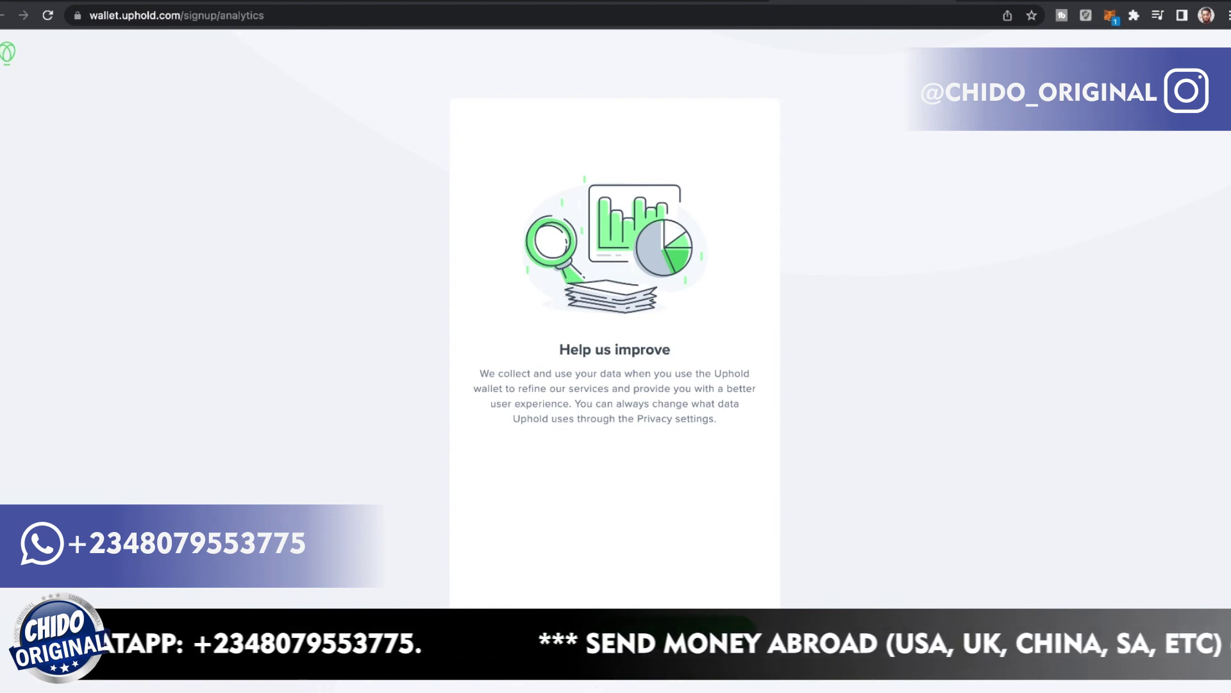
Step: Get past the Help us improve notice and choose Apply for business account
left_click(615, 634)
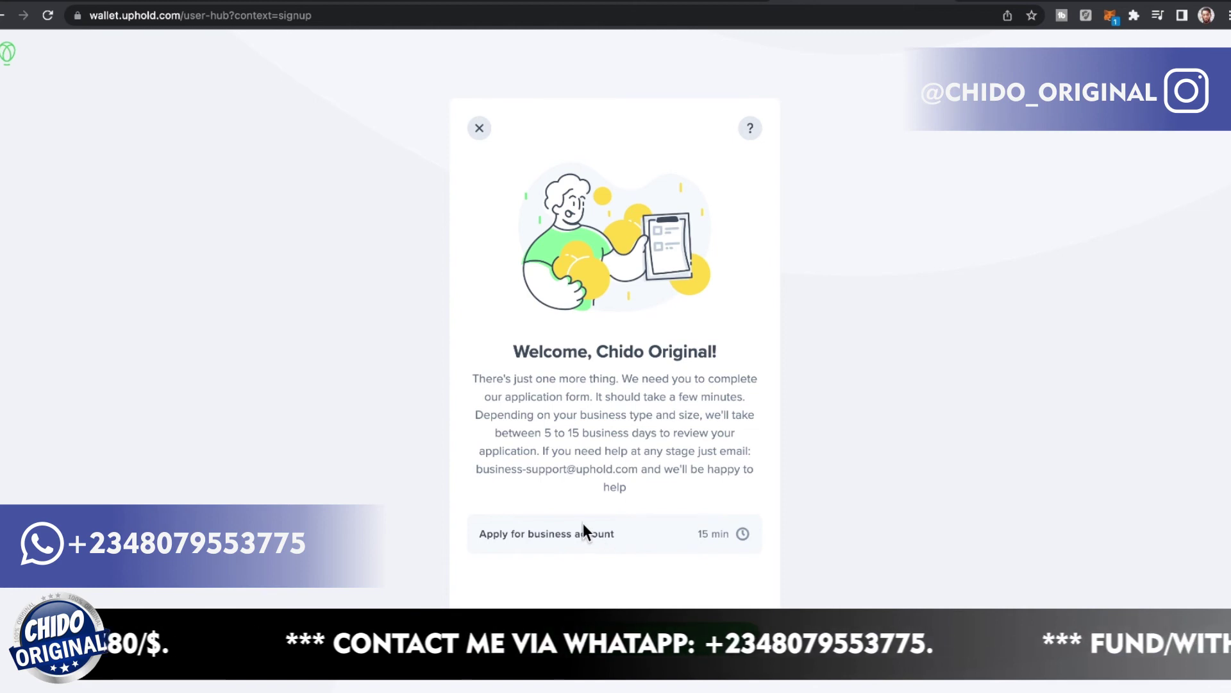
left_click(583, 532)
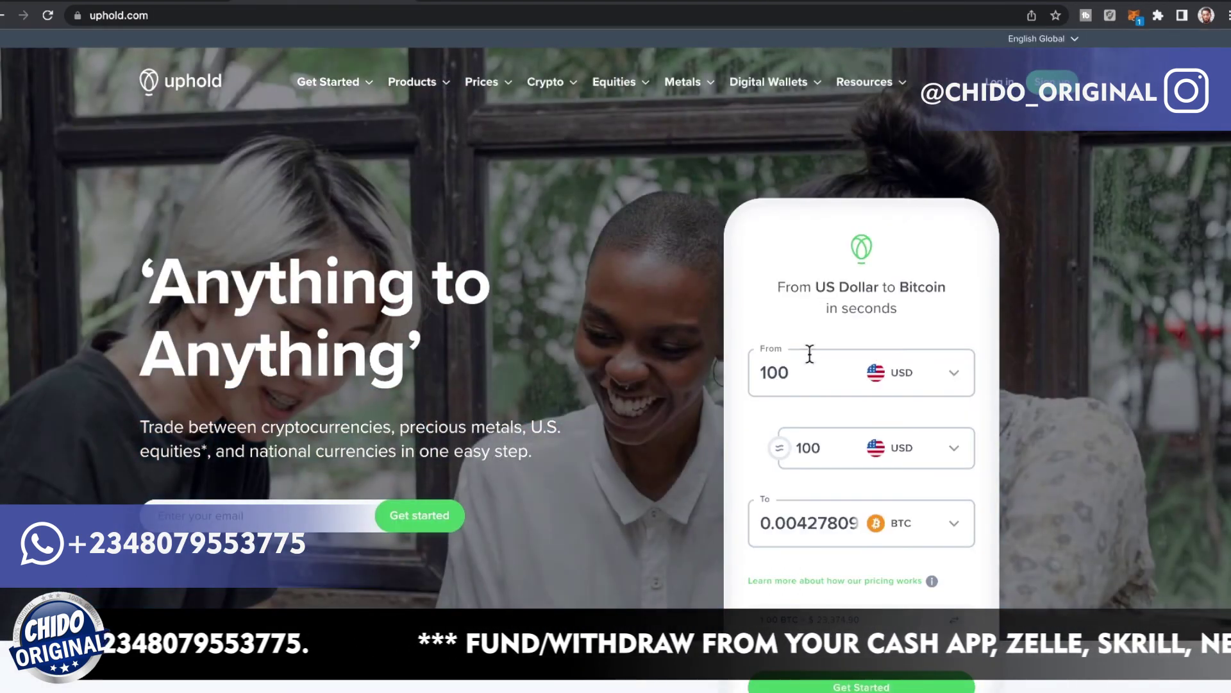
Step: Scroll the uphold.com homepage, then go to Sign up from the header
scroll(819, 352, "down", 10)
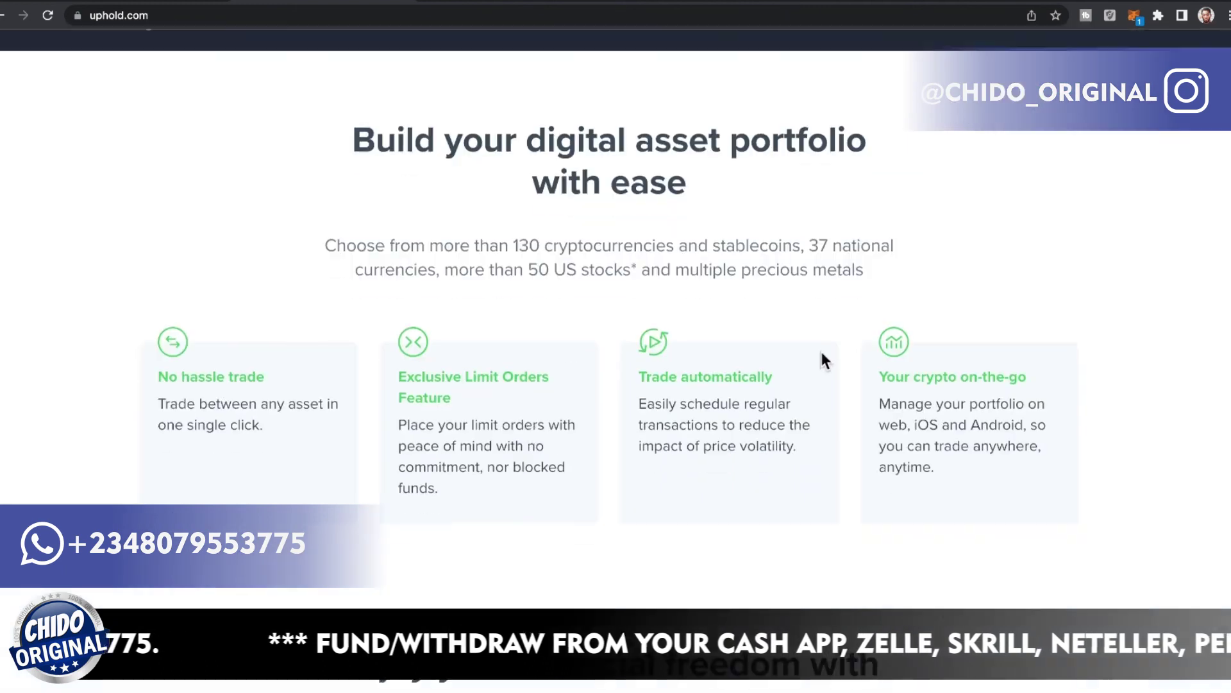
scroll(821, 352, "down", 15)
scroll(822, 351, "up", 12)
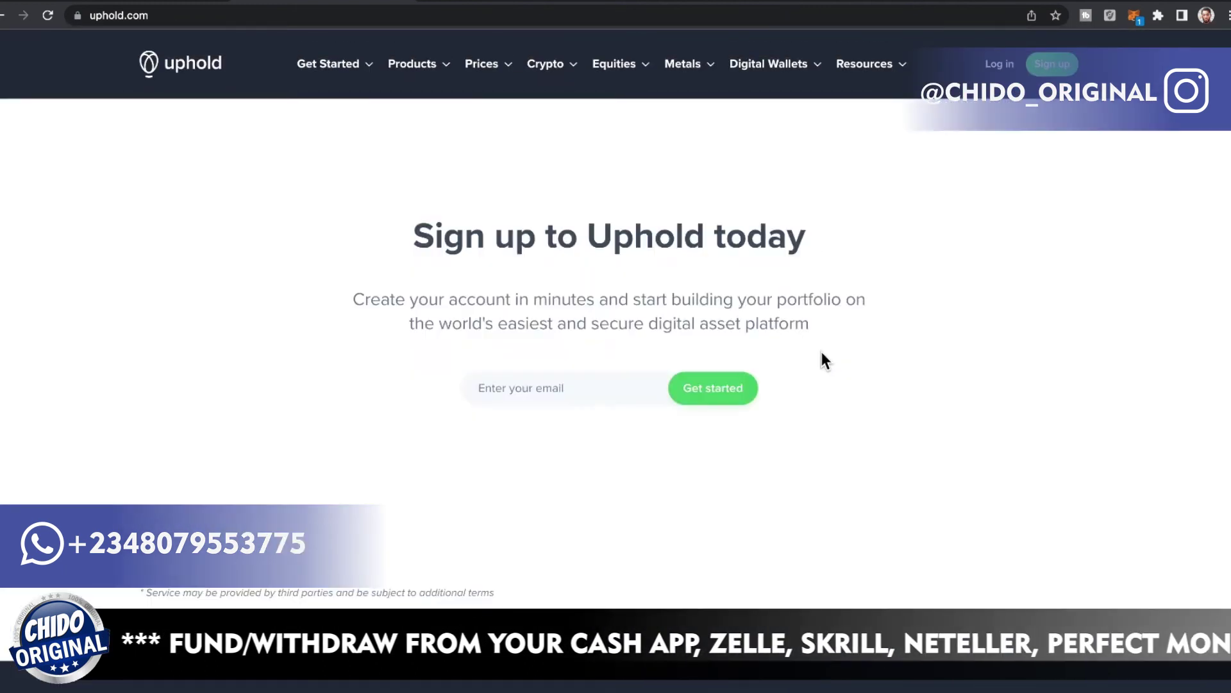
scroll(824, 356, "up", 10)
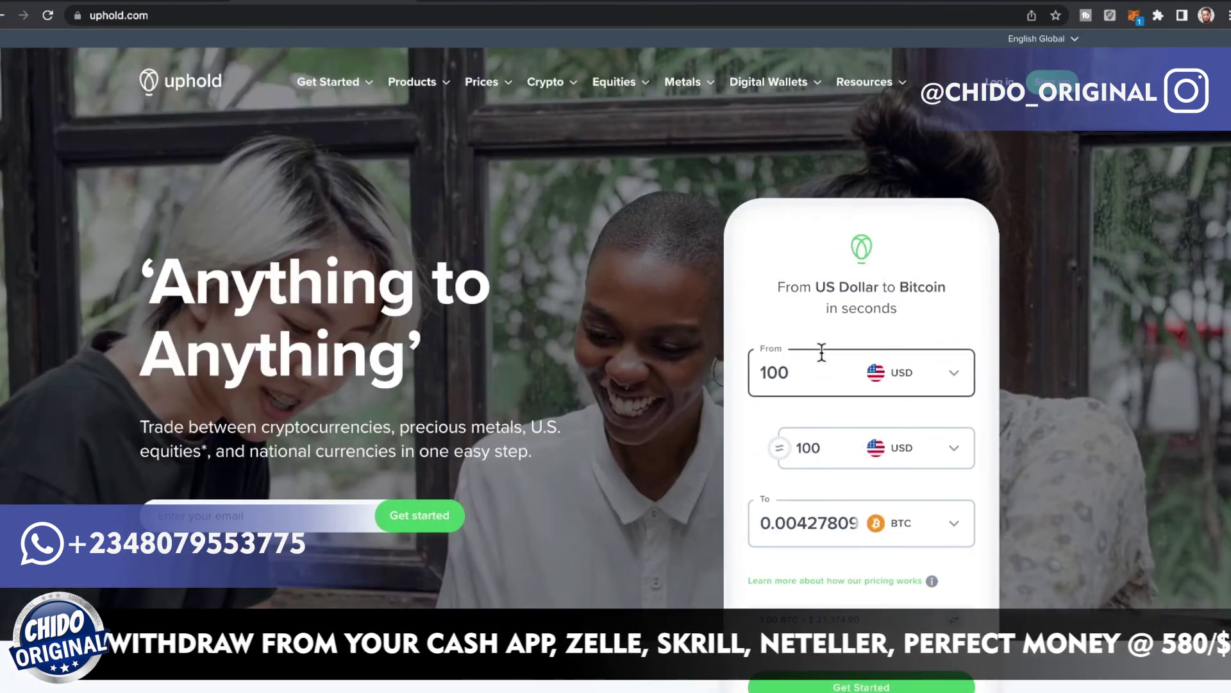
mouse_move(314, 103)
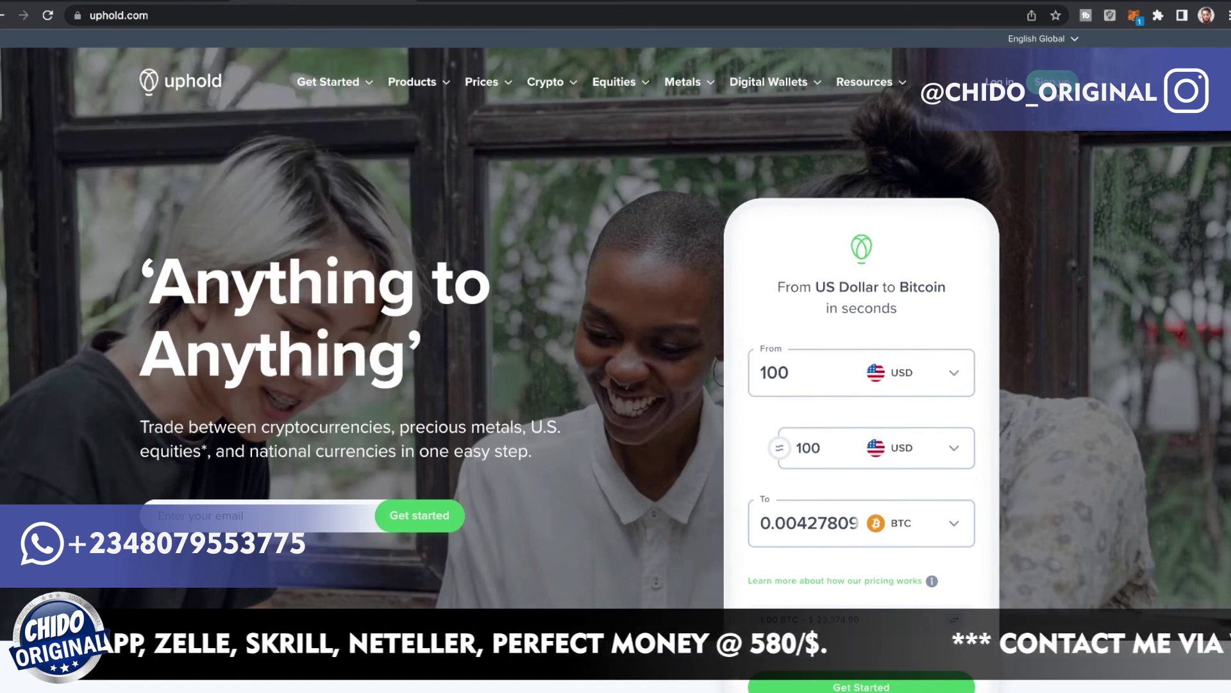
left_click(1055, 84)
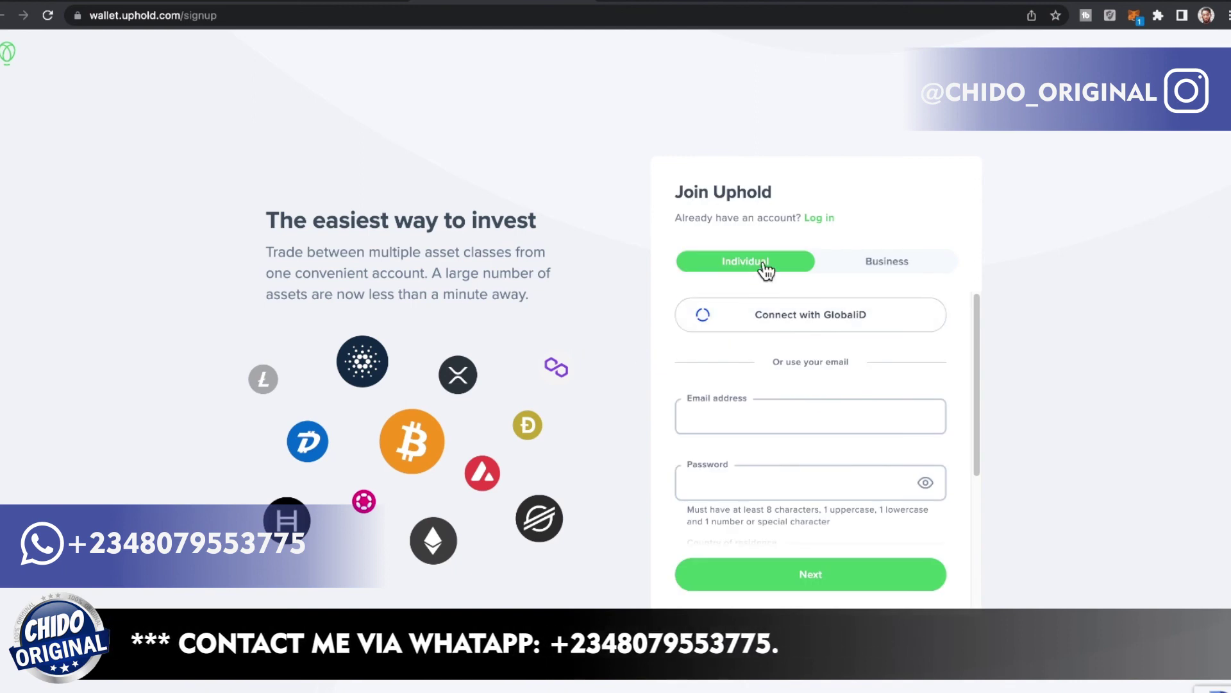
Step: Choose the Business account type and enter the account e-mail address and password
left_click(892, 268)
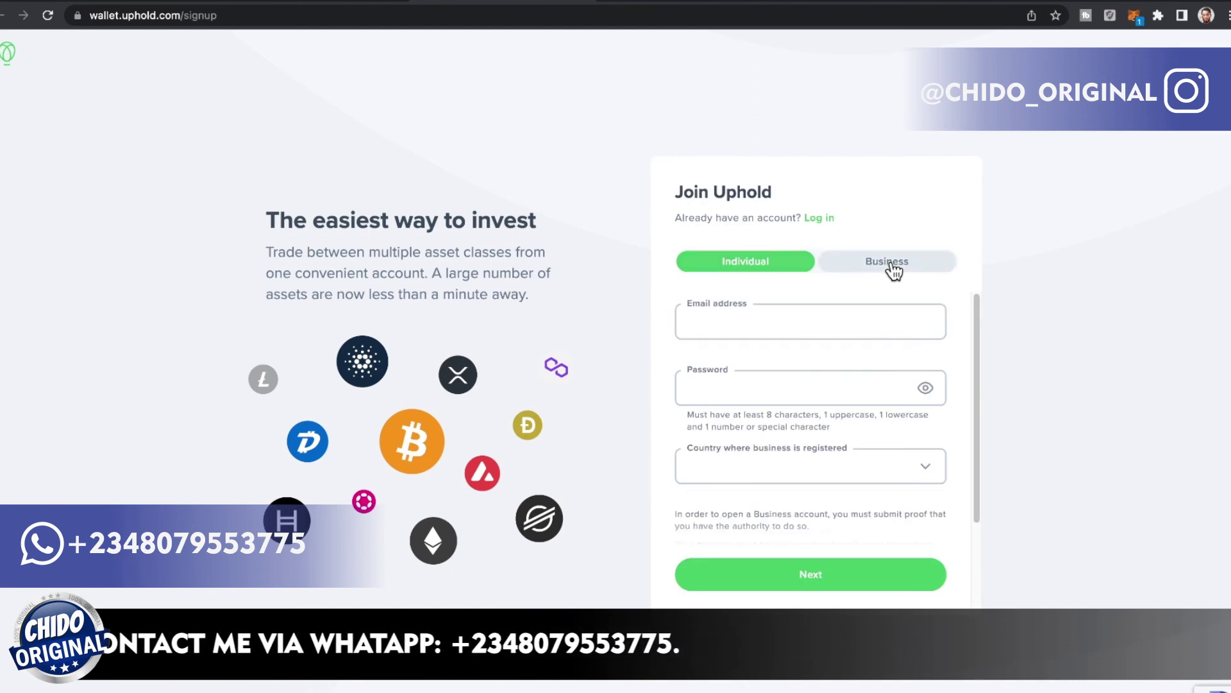
left_click(760, 264)
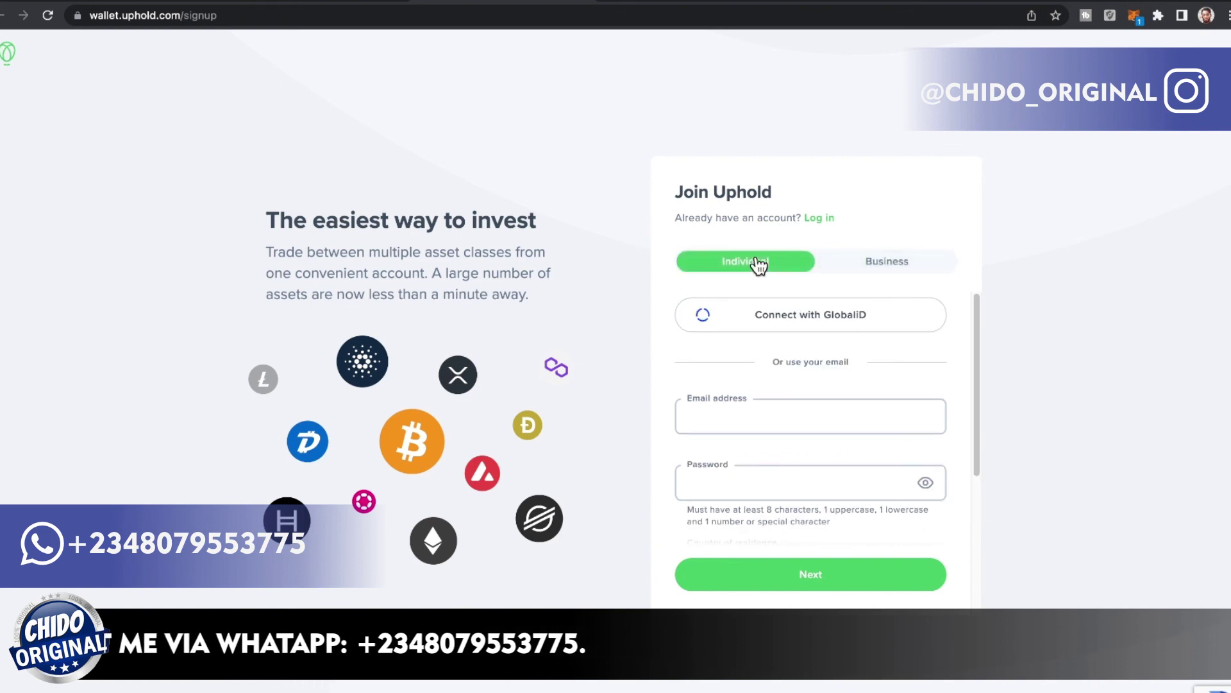
left_click(861, 268)
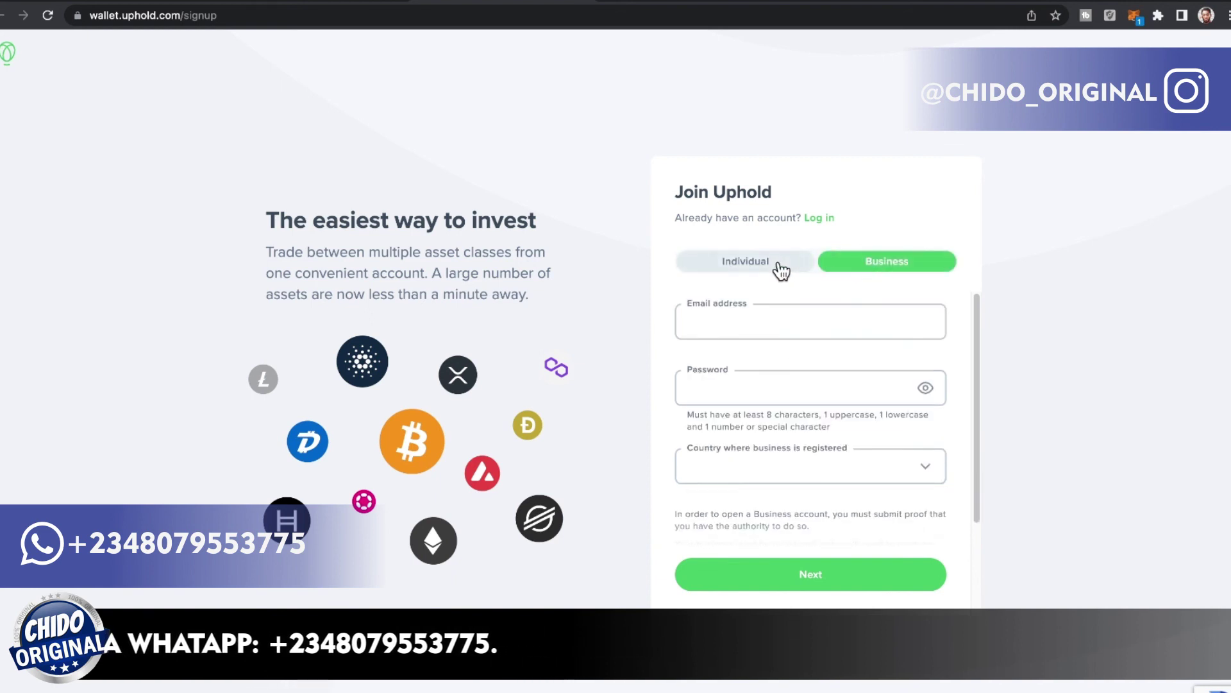
left_click(781, 269)
left_click(883, 265)
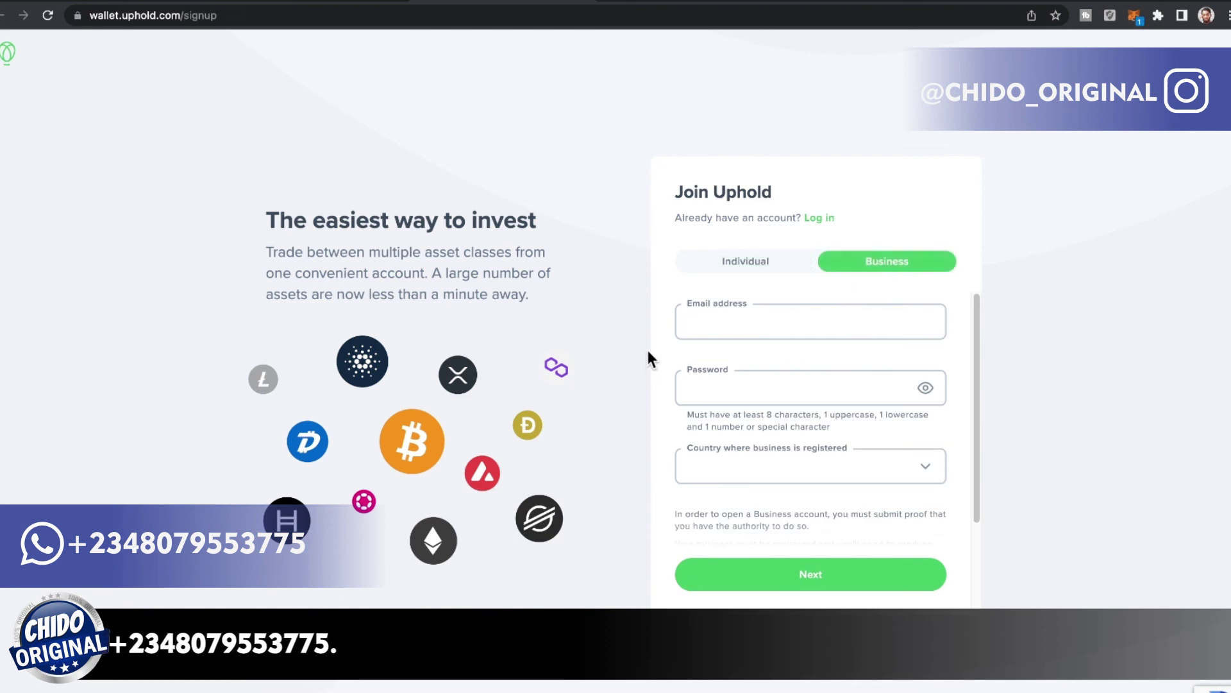
left_click(721, 324)
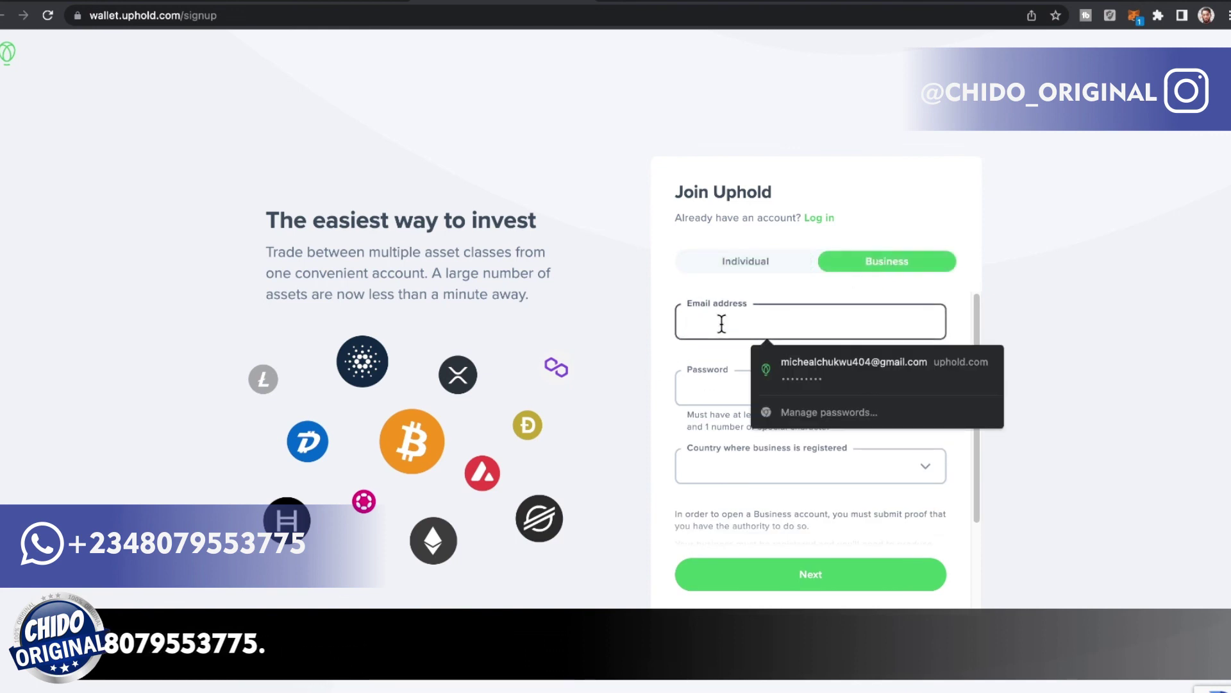
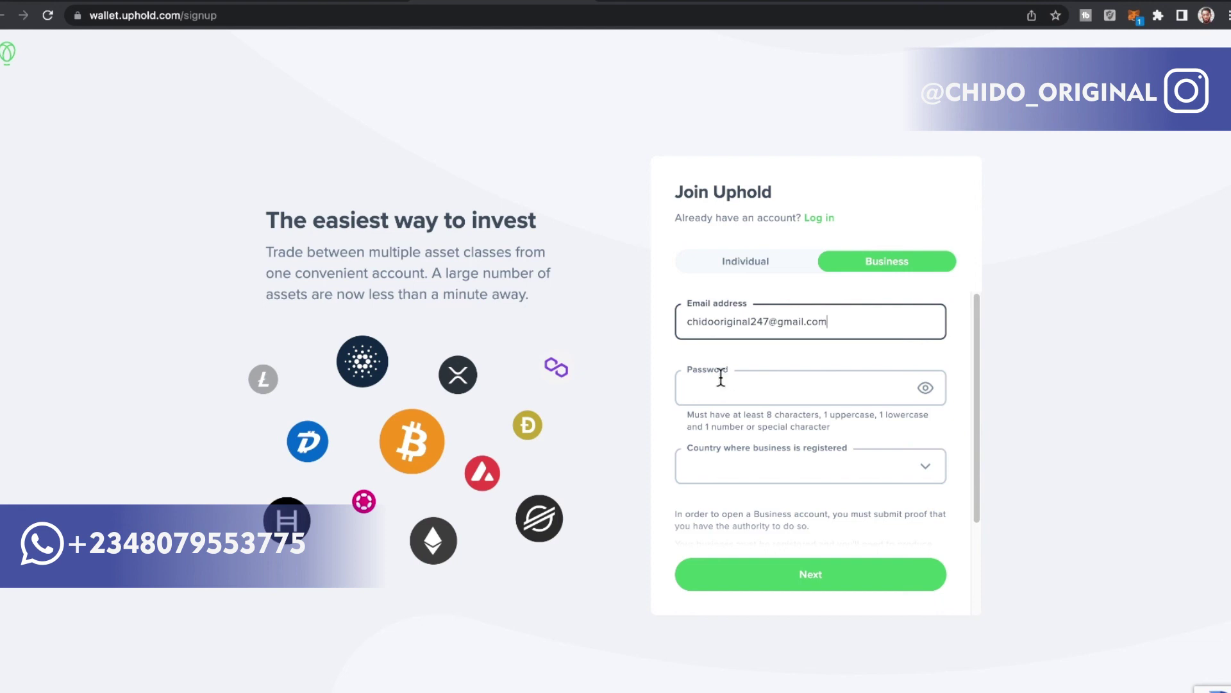
left_click(714, 388)
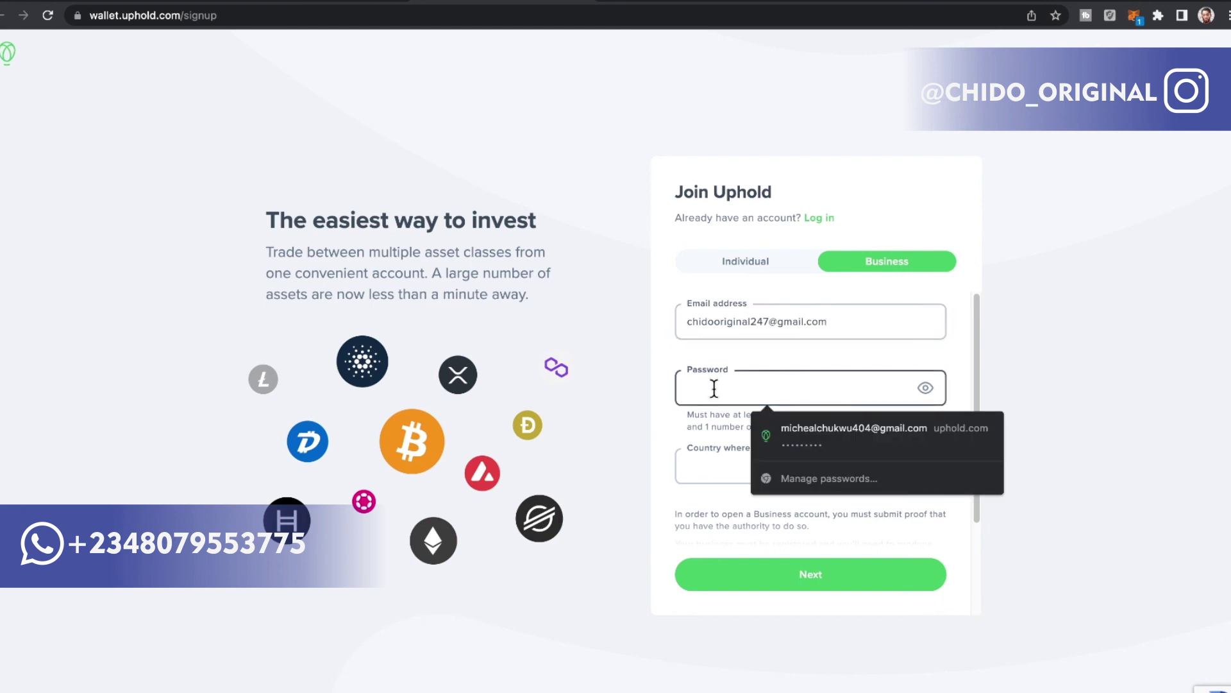
type("••••••••")
Step: Set Nigeria as the registration country and search 'LAGO' in the state list
left_click(768, 475)
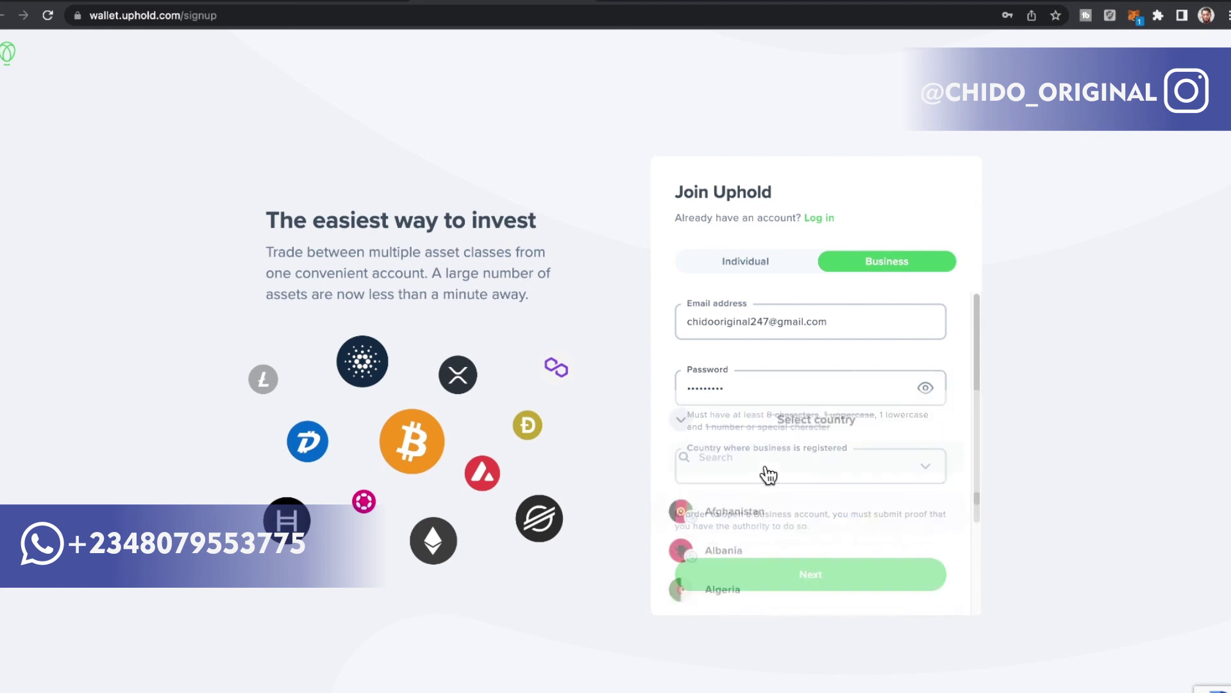
scroll(764, 472, "down", 20)
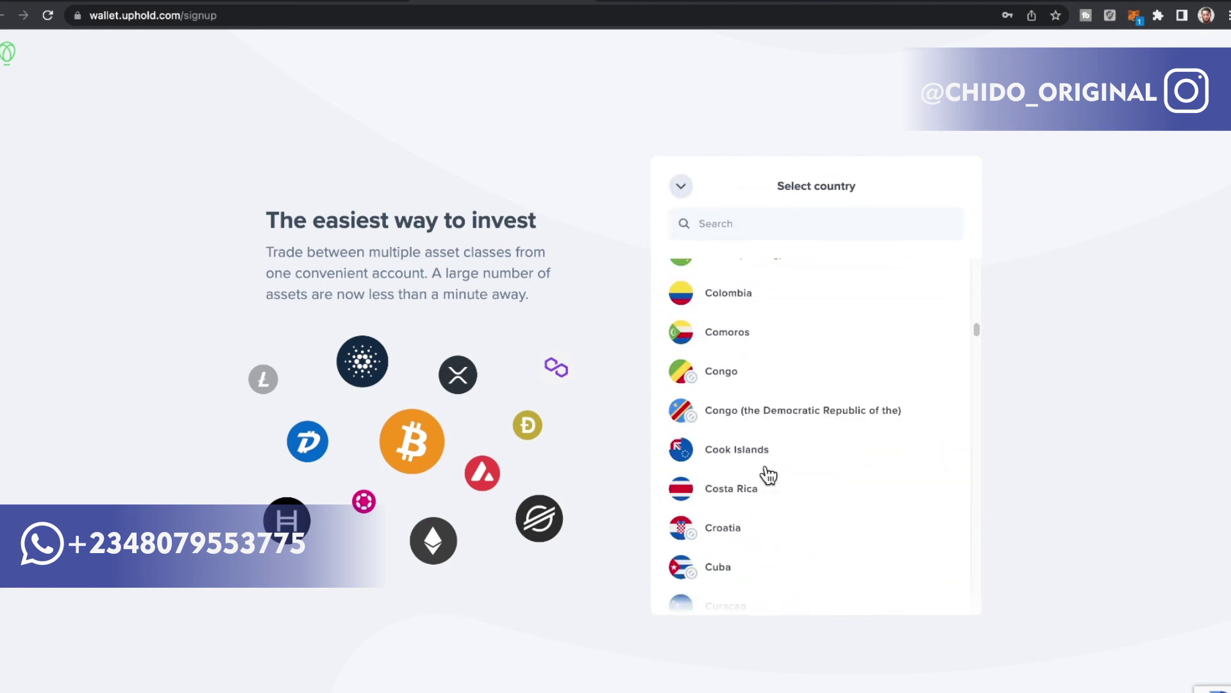
left_click(738, 225)
type("NIG")
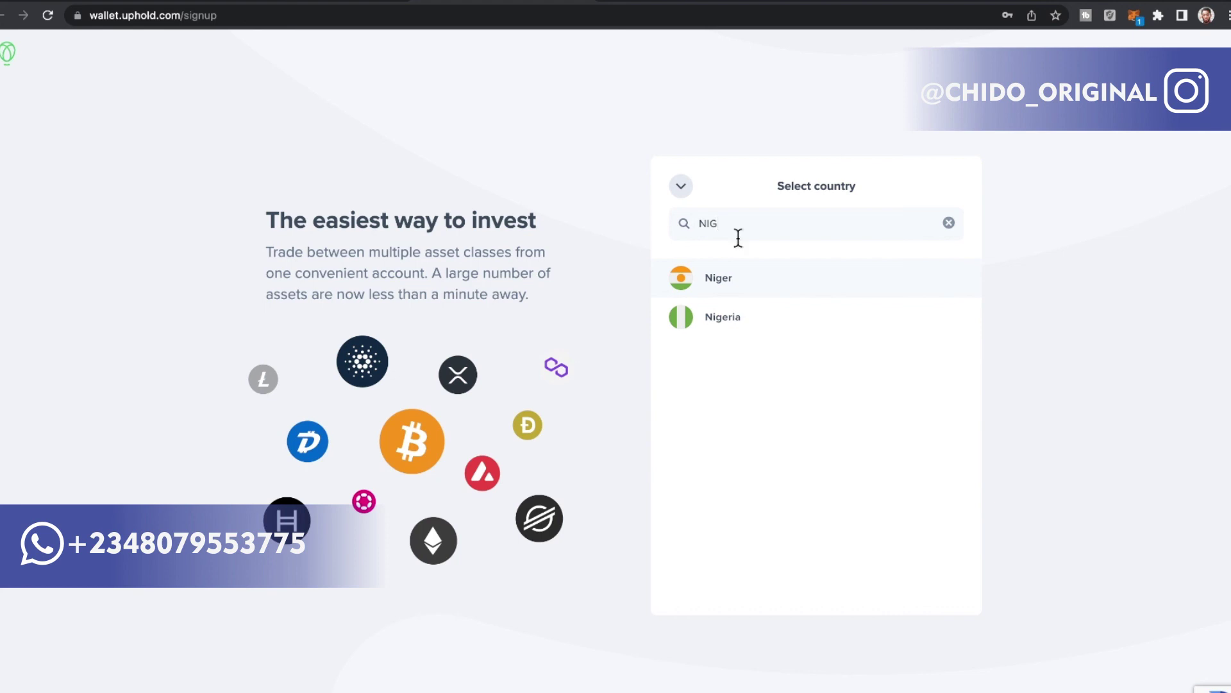
left_click(747, 326)
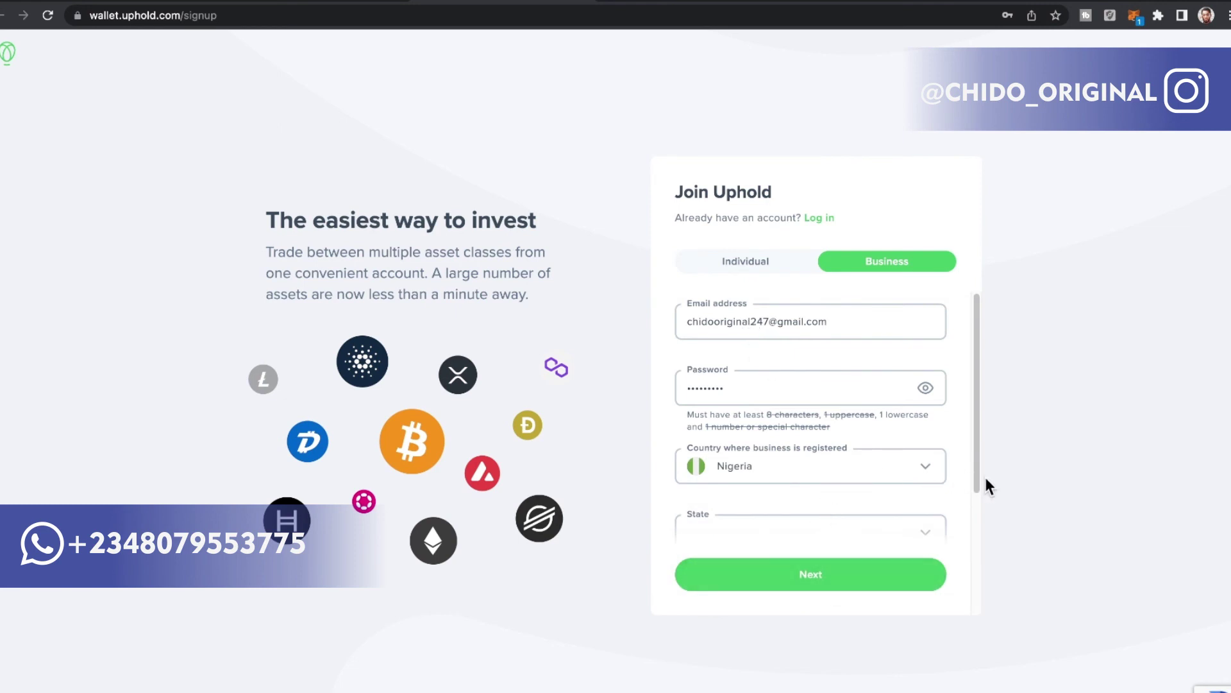
left_click_drag(979, 479, 984, 585)
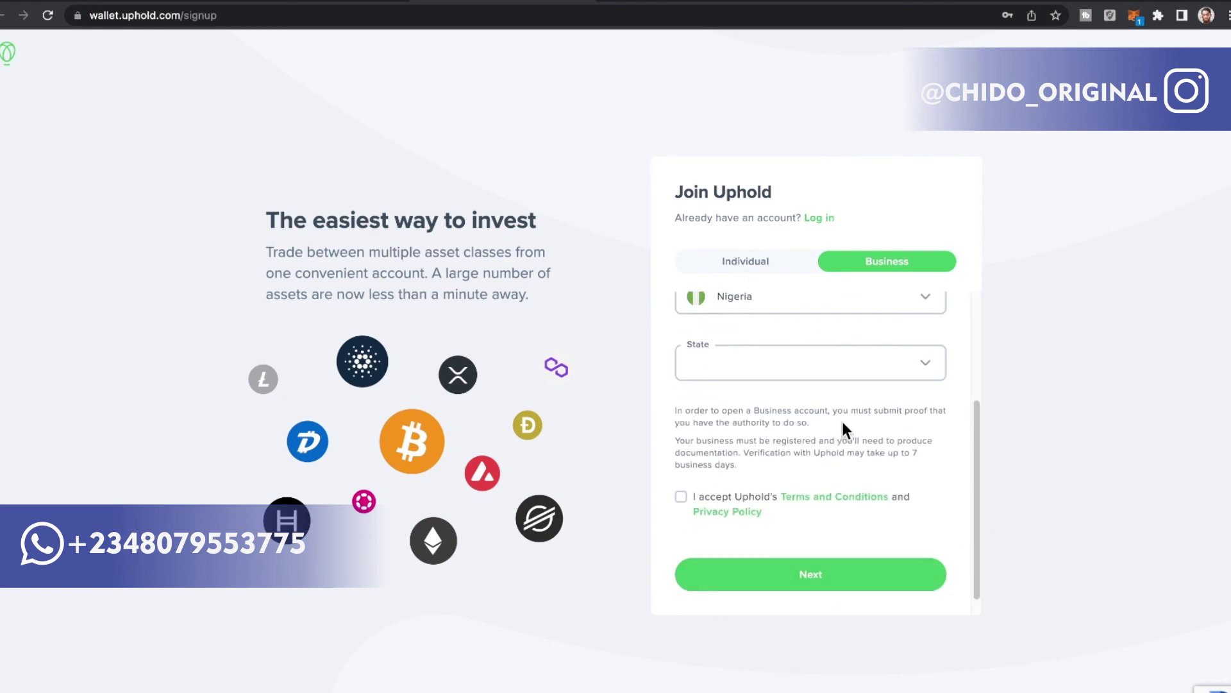
left_click(788, 378)
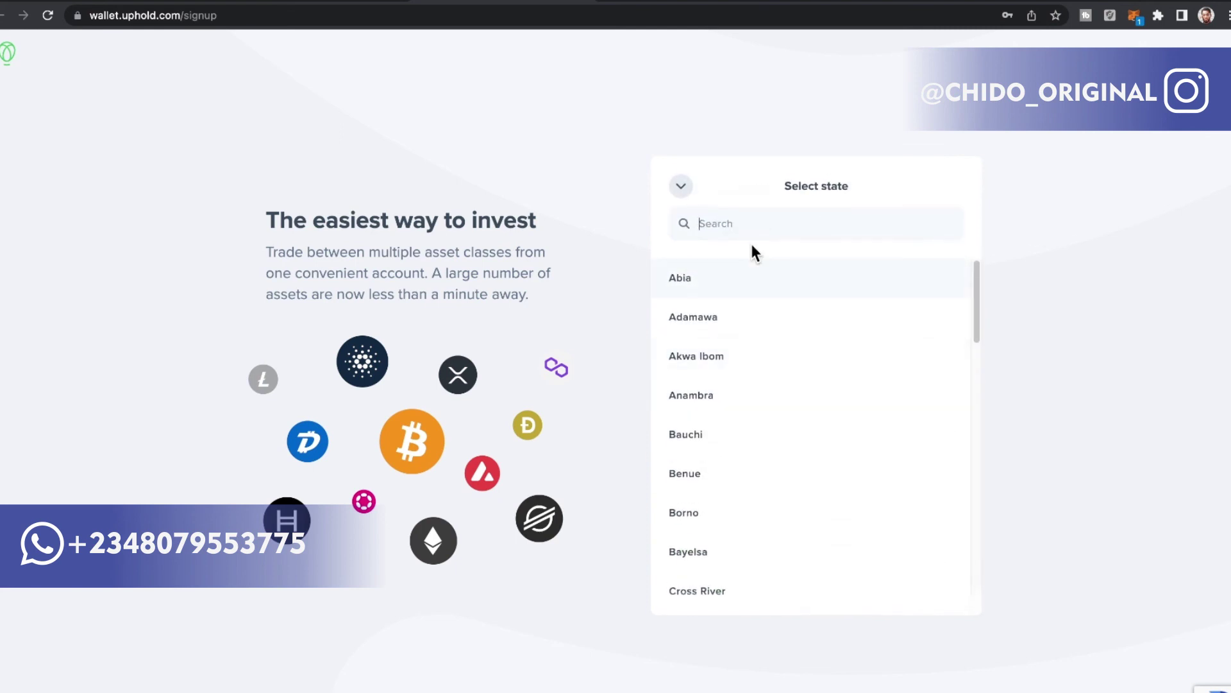
type("LAGO")
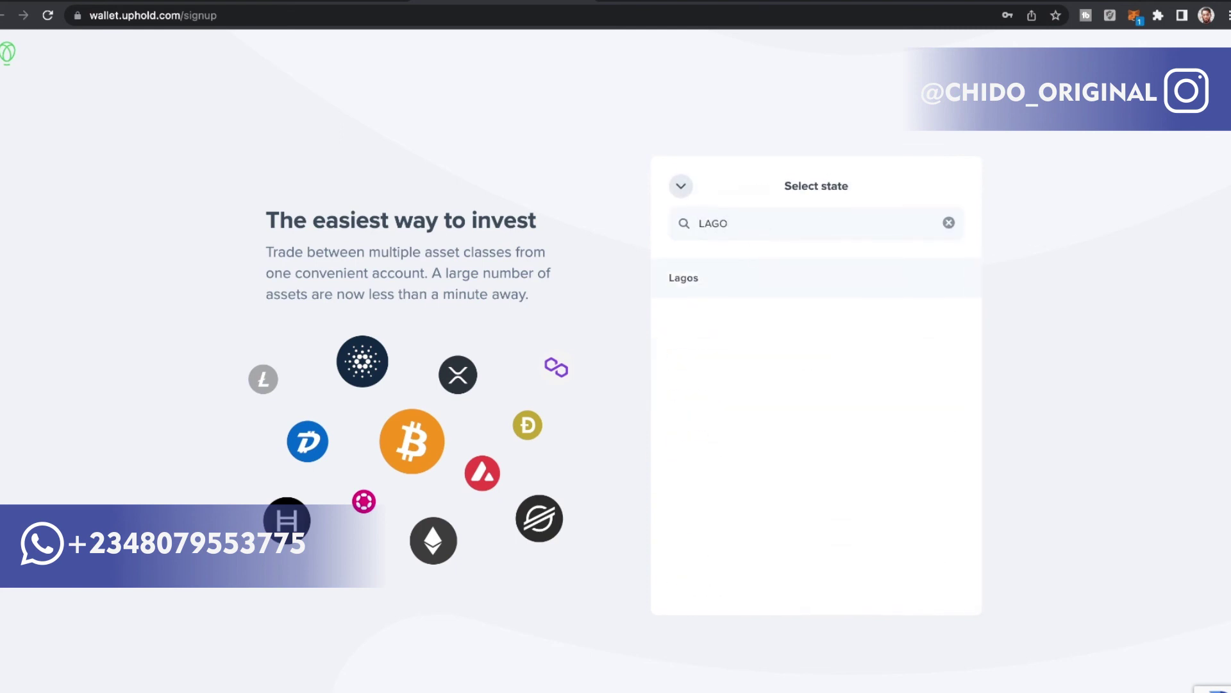